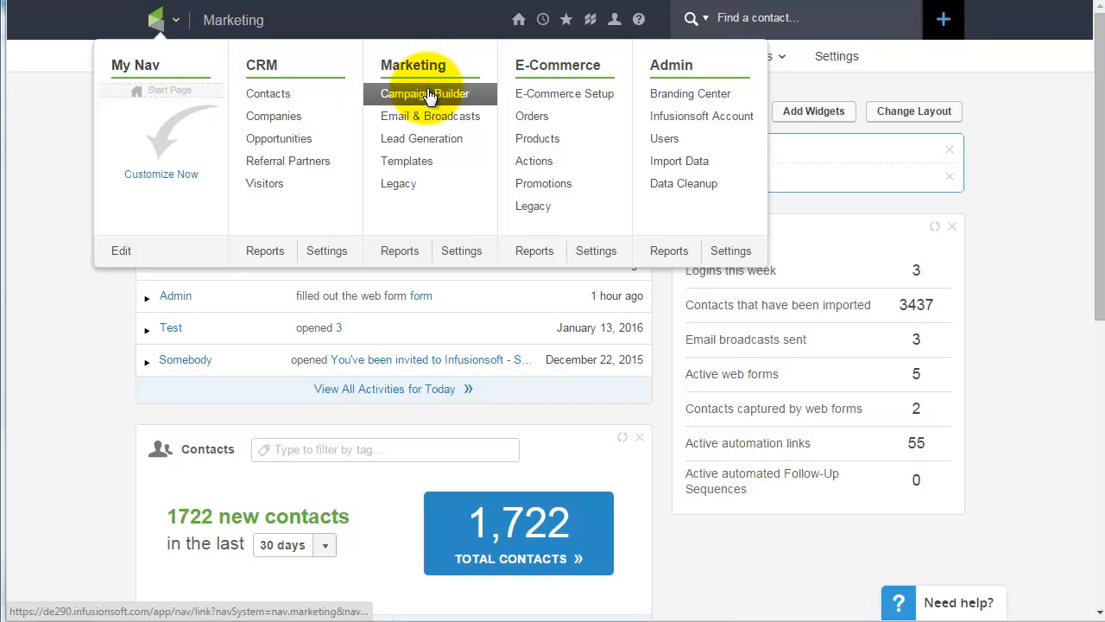
Step: Open the "Solutions sqnc info request follow up" campaign and its "Solutions optin followup" sequence
click(430, 92)
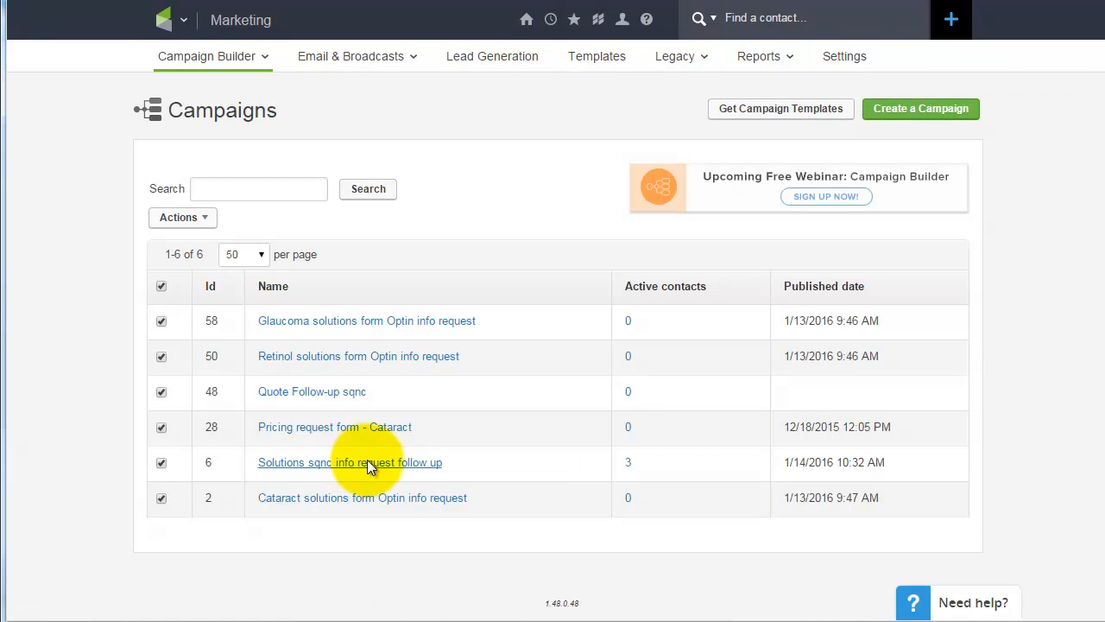
click(367, 462)
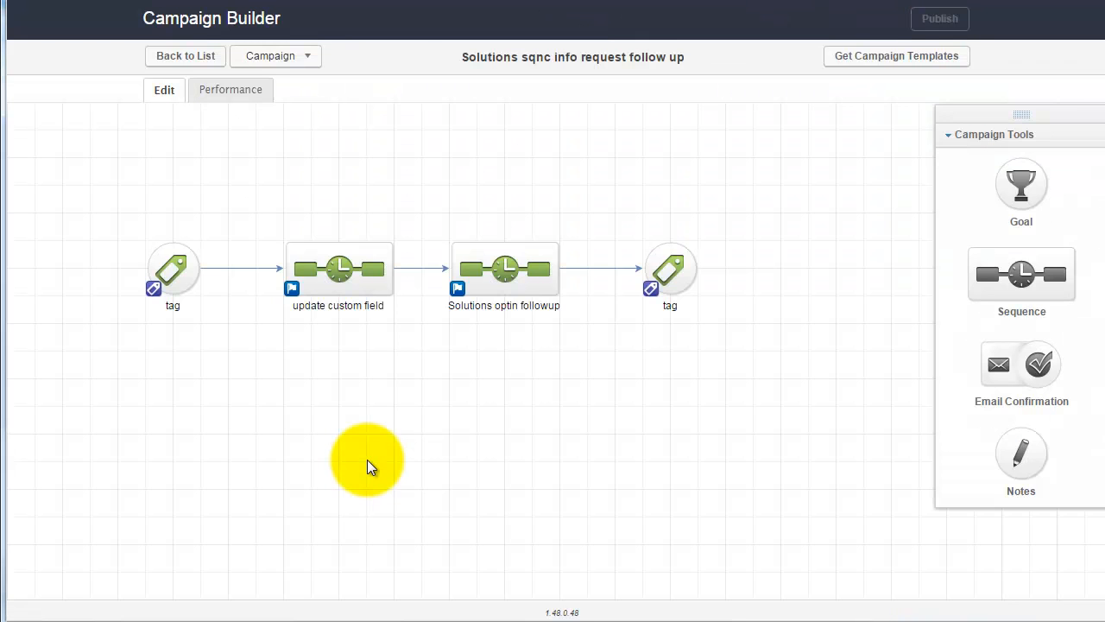
click(505, 266)
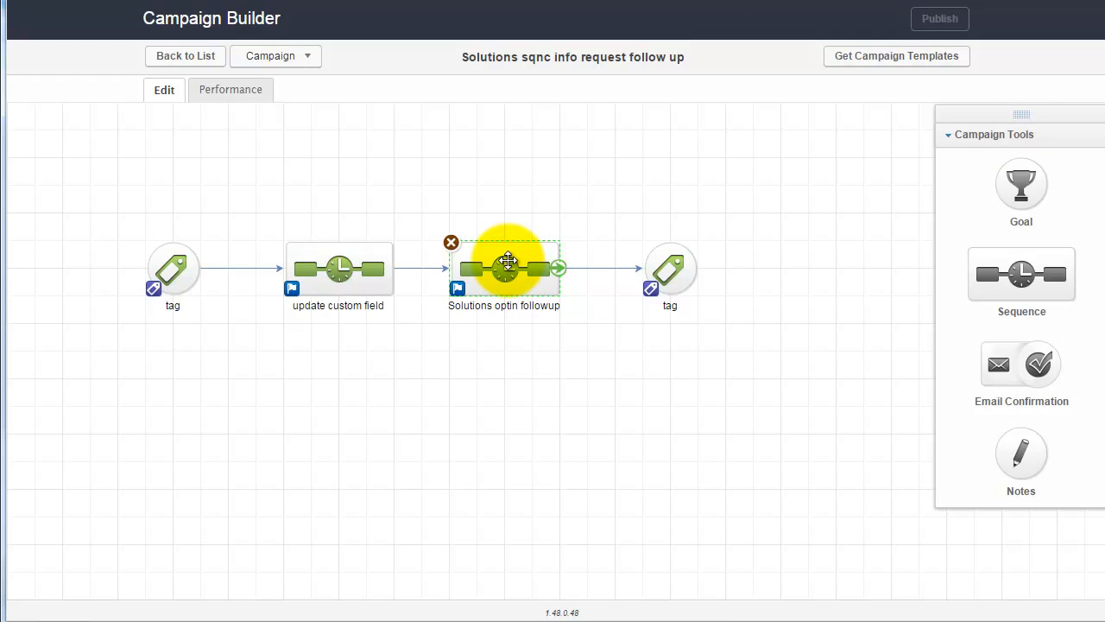
click(334, 250)
click(499, 259)
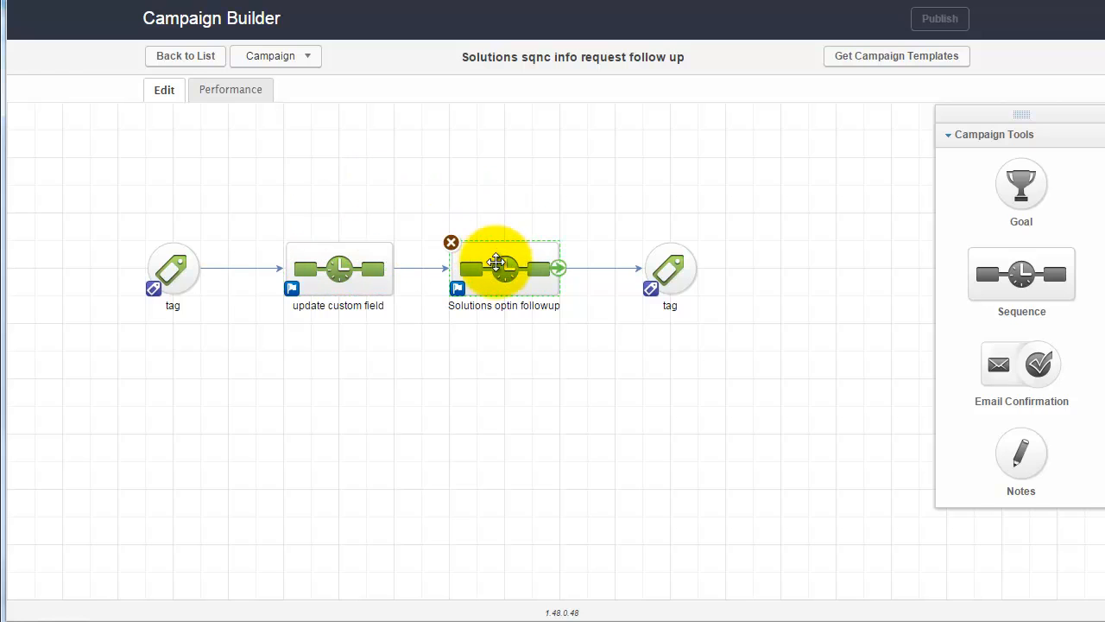
double_click(499, 269)
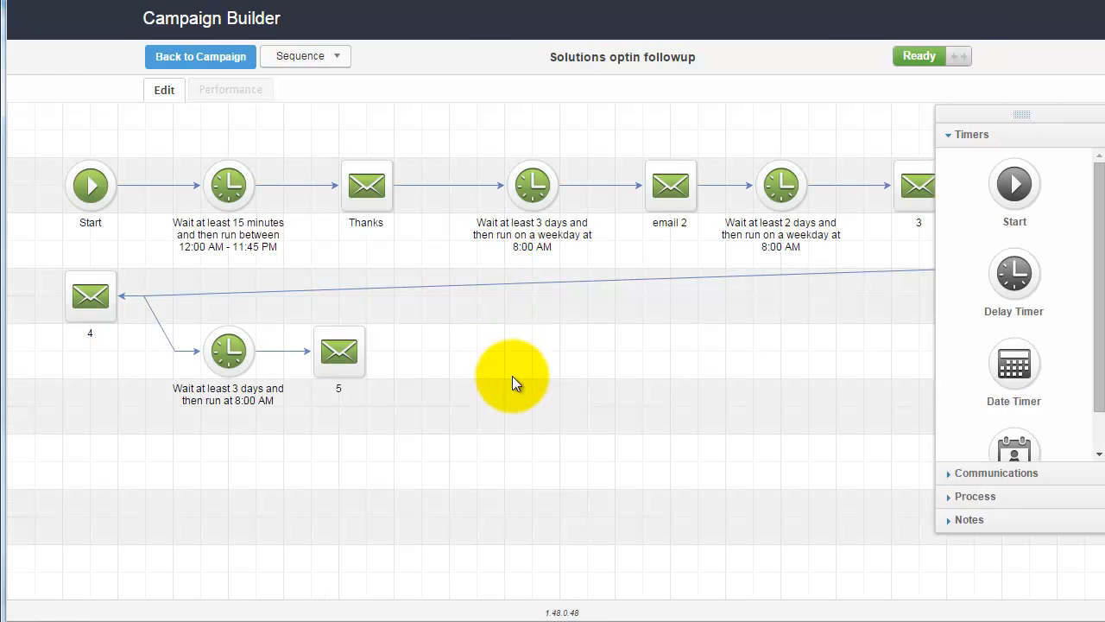
drag(1101, 384, 1104, 349)
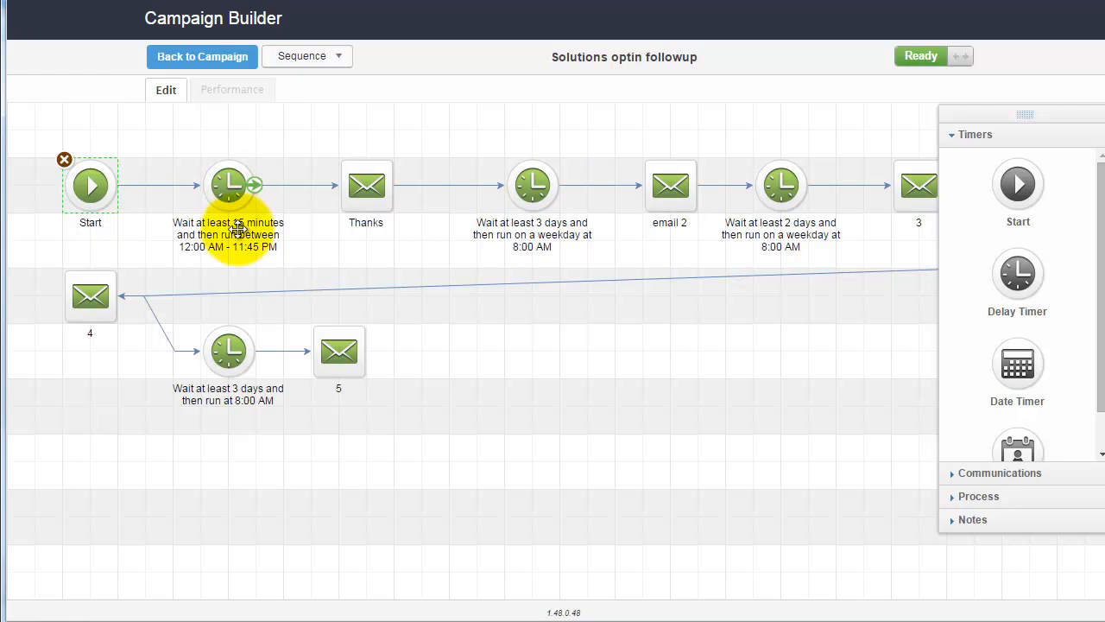
Step: Examine the wait-unit, wait-amount and run-day options of the delay timer before the Thanks email
double_click(229, 188)
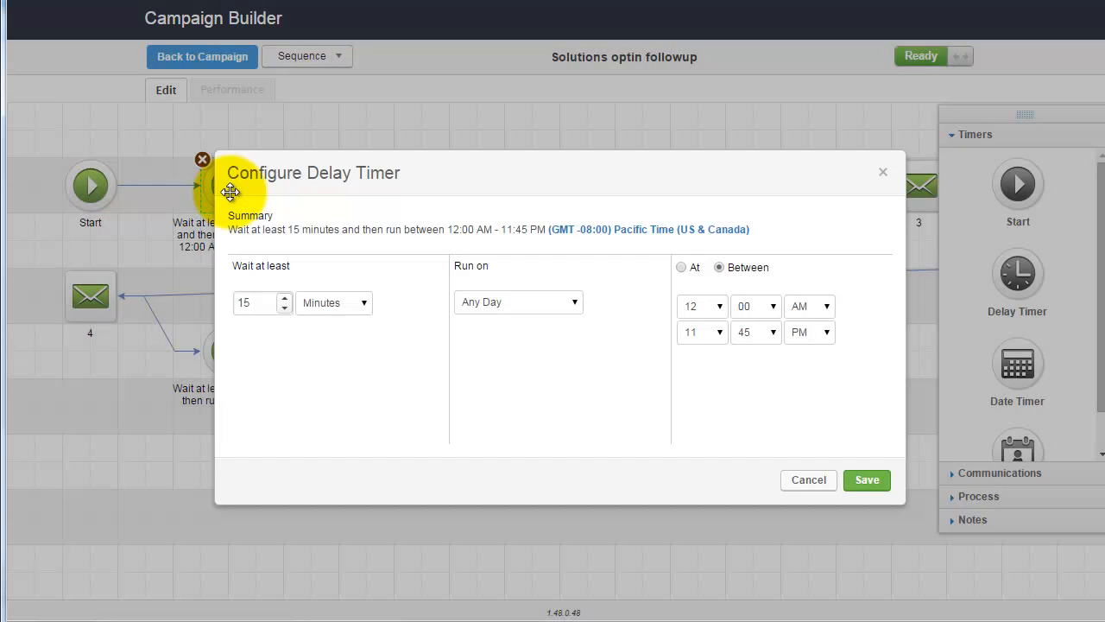
click(365, 302)
click(480, 388)
click(286, 309)
click(285, 298)
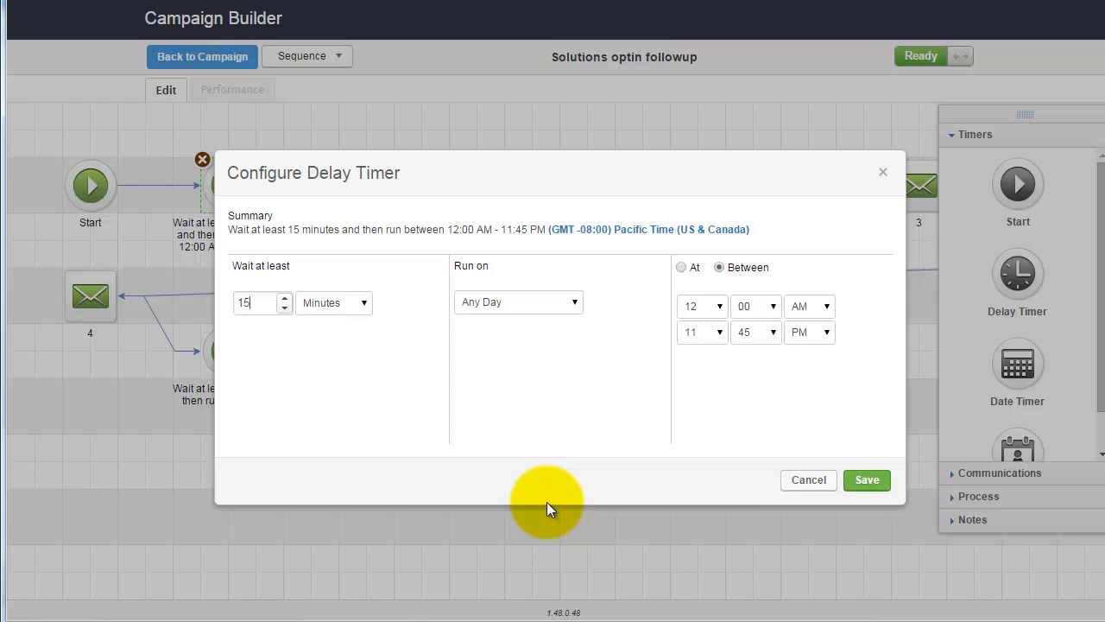
click(552, 297)
click(523, 321)
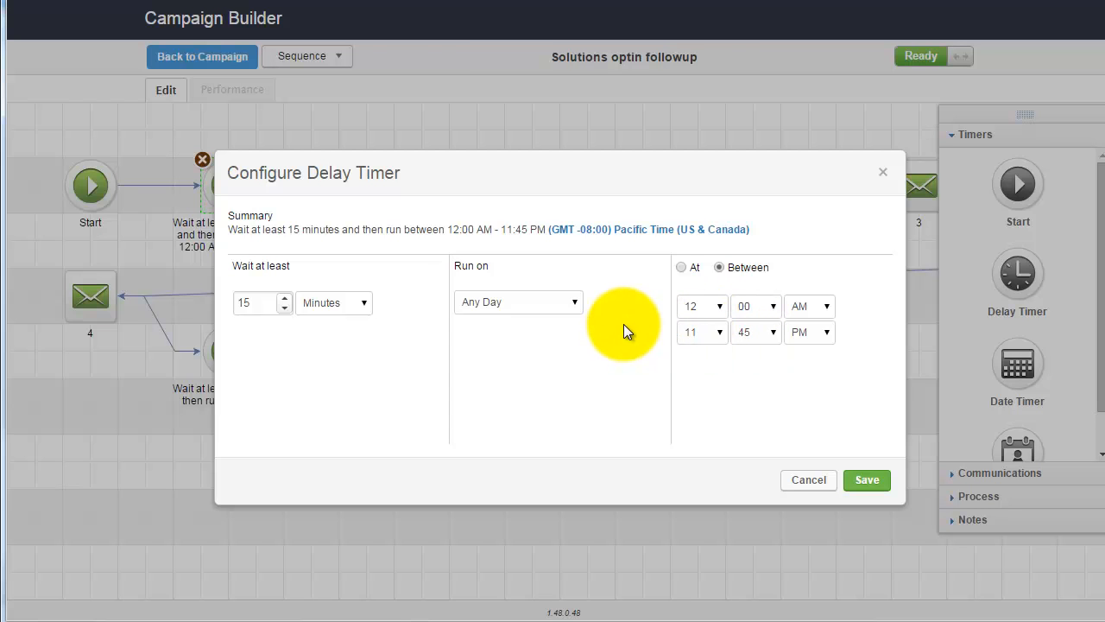
click(574, 304)
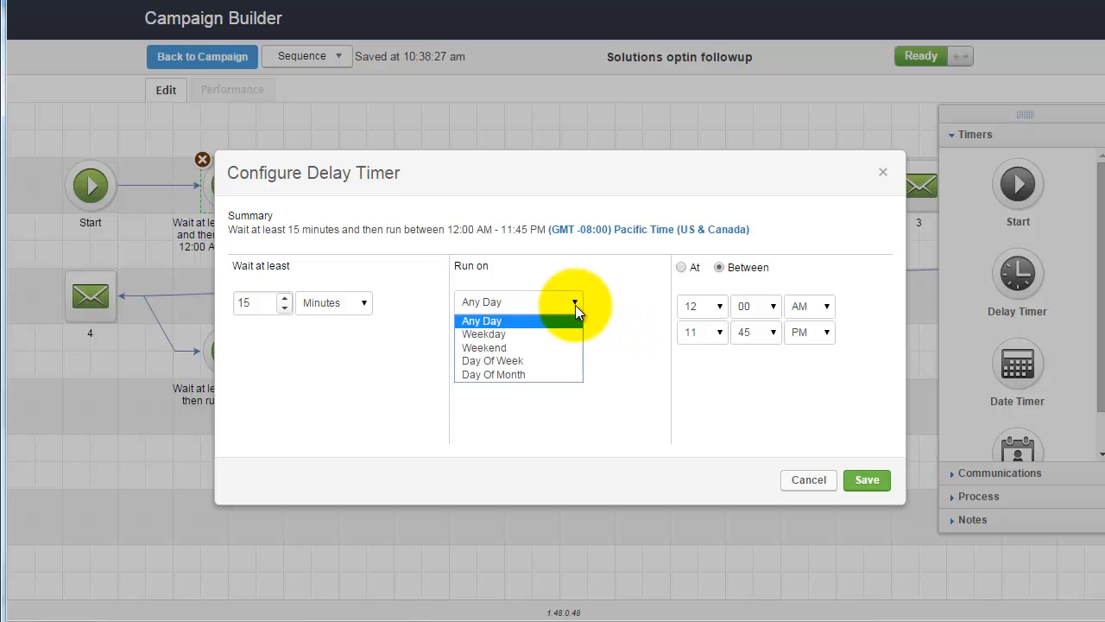
click(530, 323)
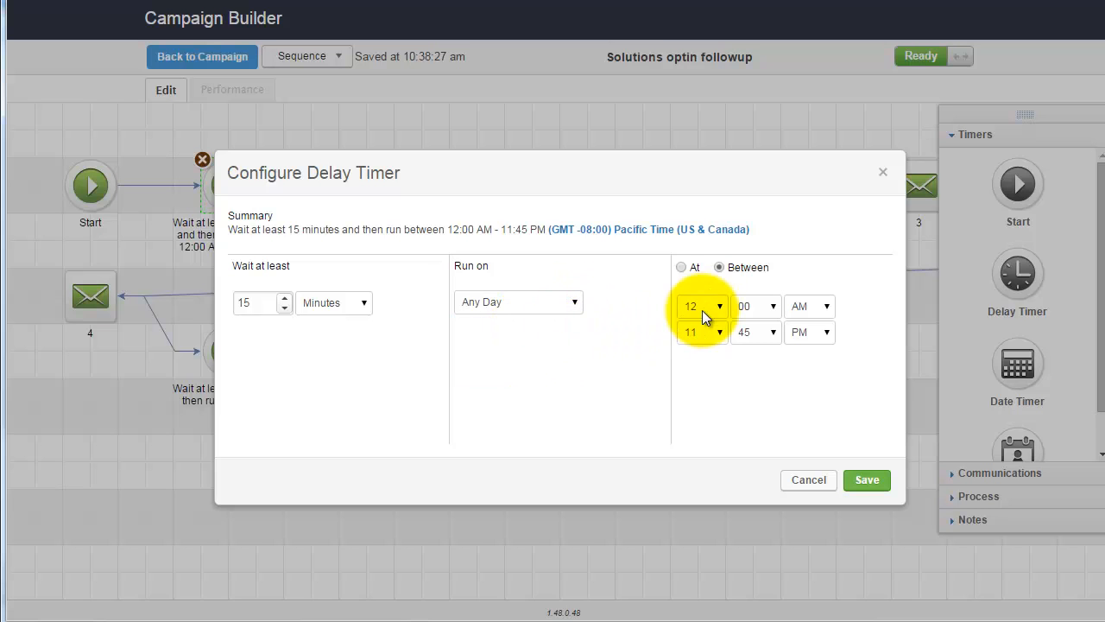
Step: Try setting the delay timer before the Thanks email to run at exactly 7:00 AM, and discard the change
click(680, 268)
click(702, 306)
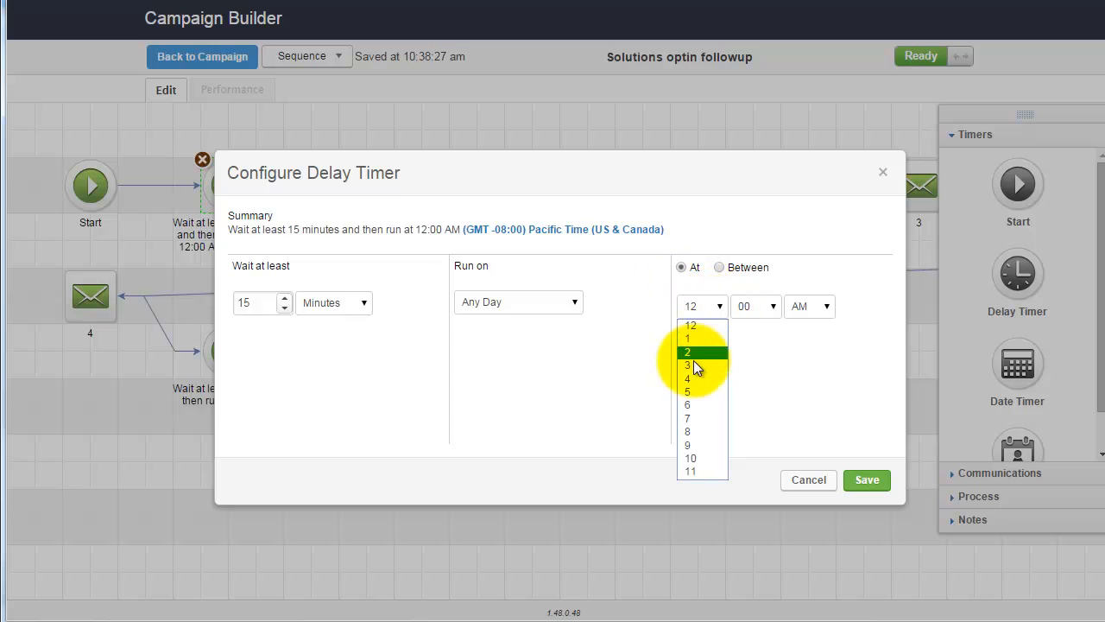
click(696, 419)
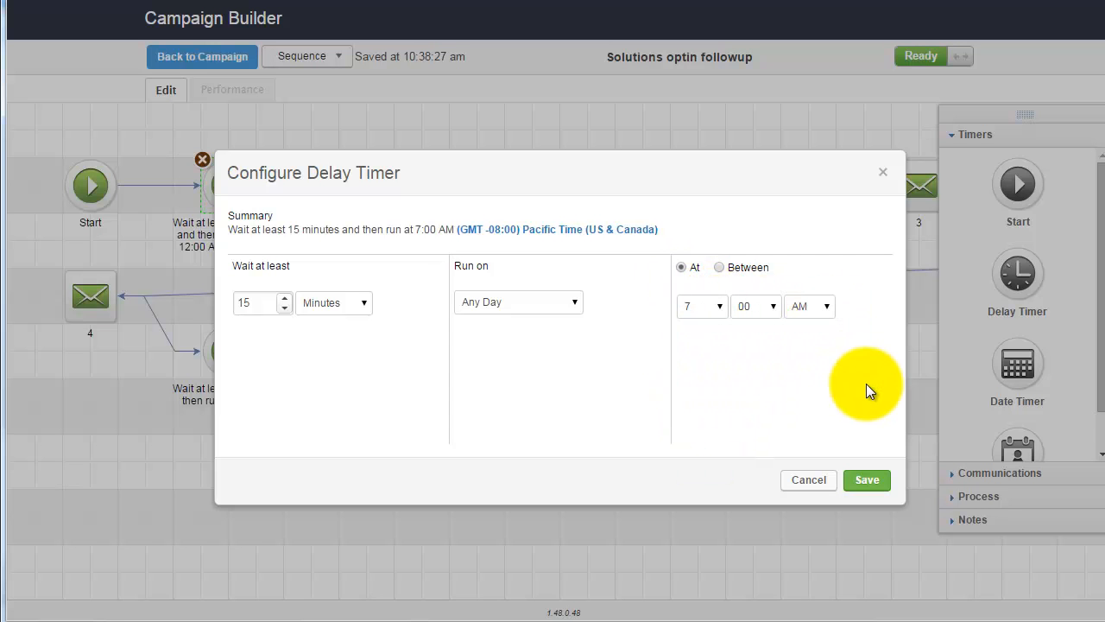
click(809, 479)
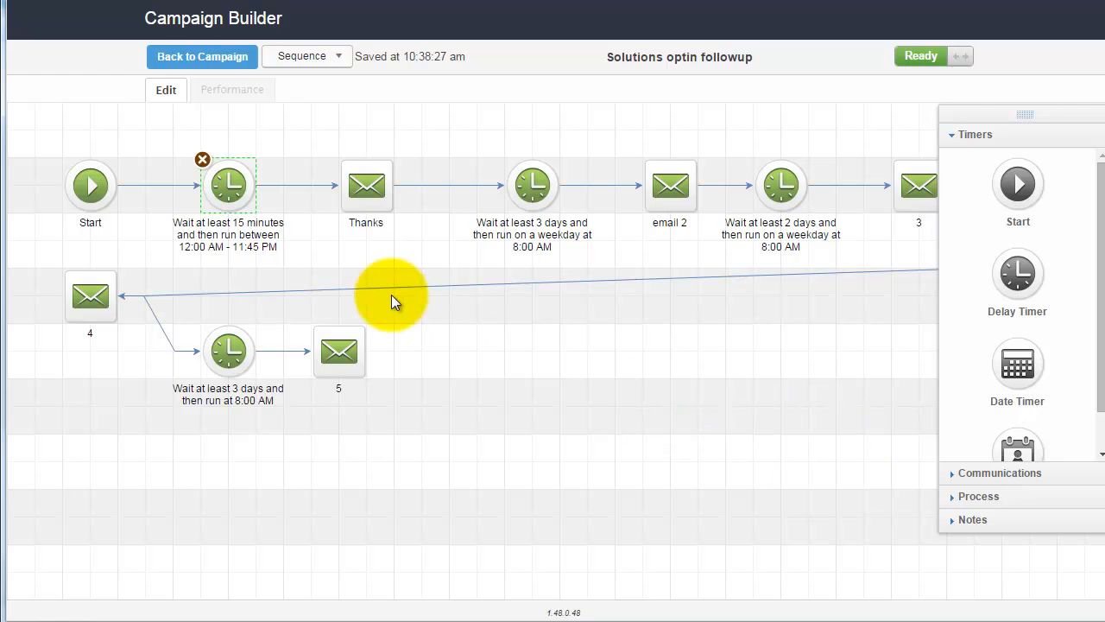
Step: Review the settings of the delay timer between the Thanks email and email 2
click(669, 184)
double_click(539, 200)
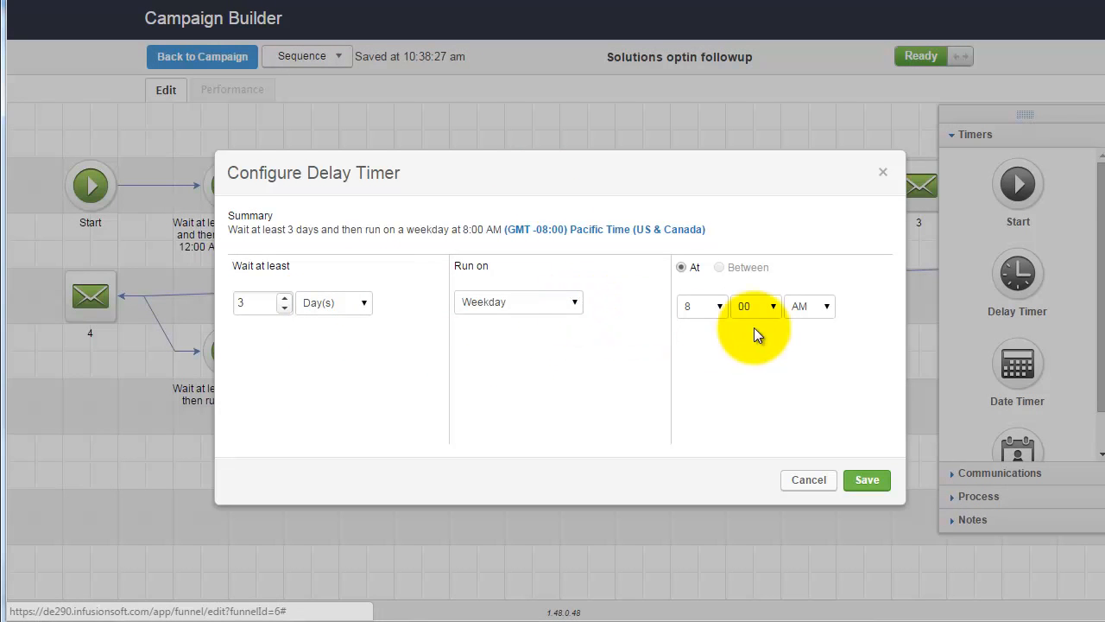
click(809, 479)
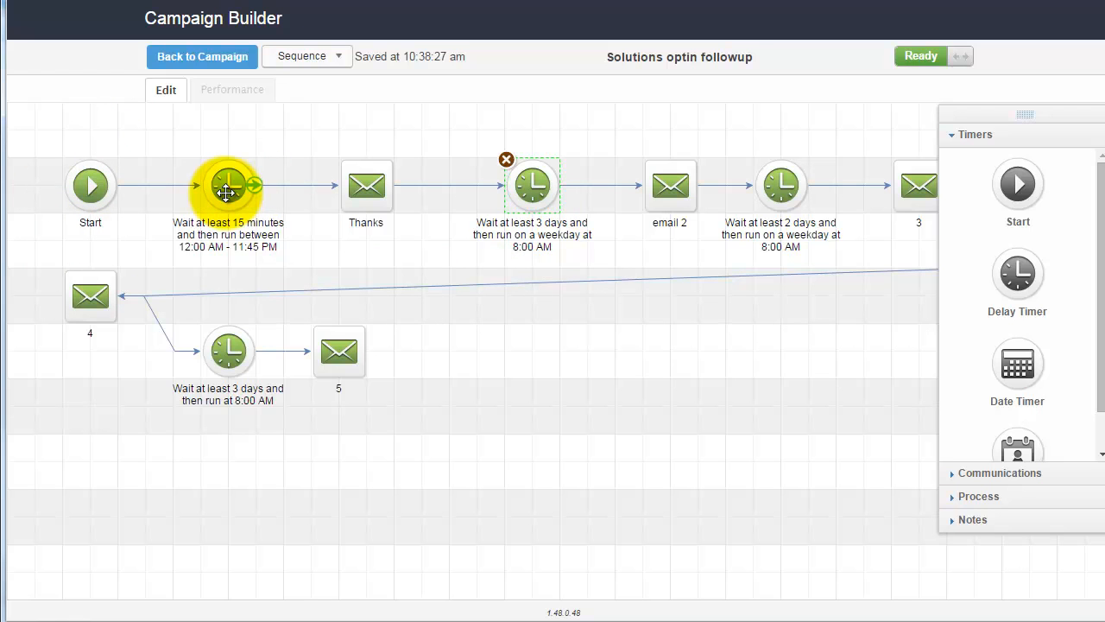
Step: Collapse the tool palette and move it clear of the sequence to inspect email 2, email 3 and the timer between them
click(950, 131)
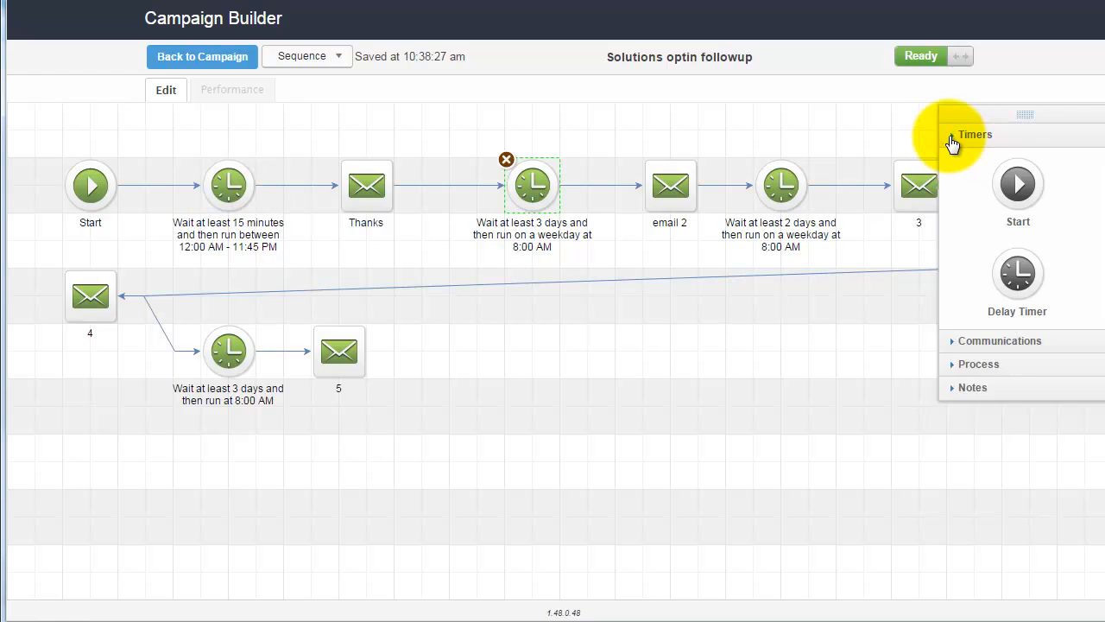
drag(971, 109, 869, 374)
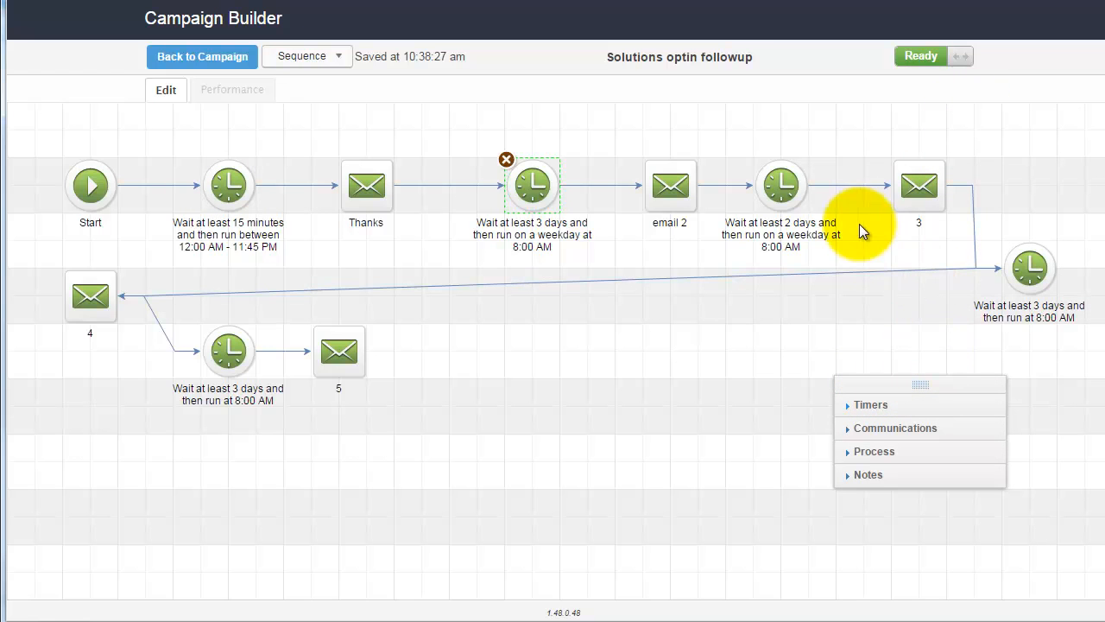
click(925, 198)
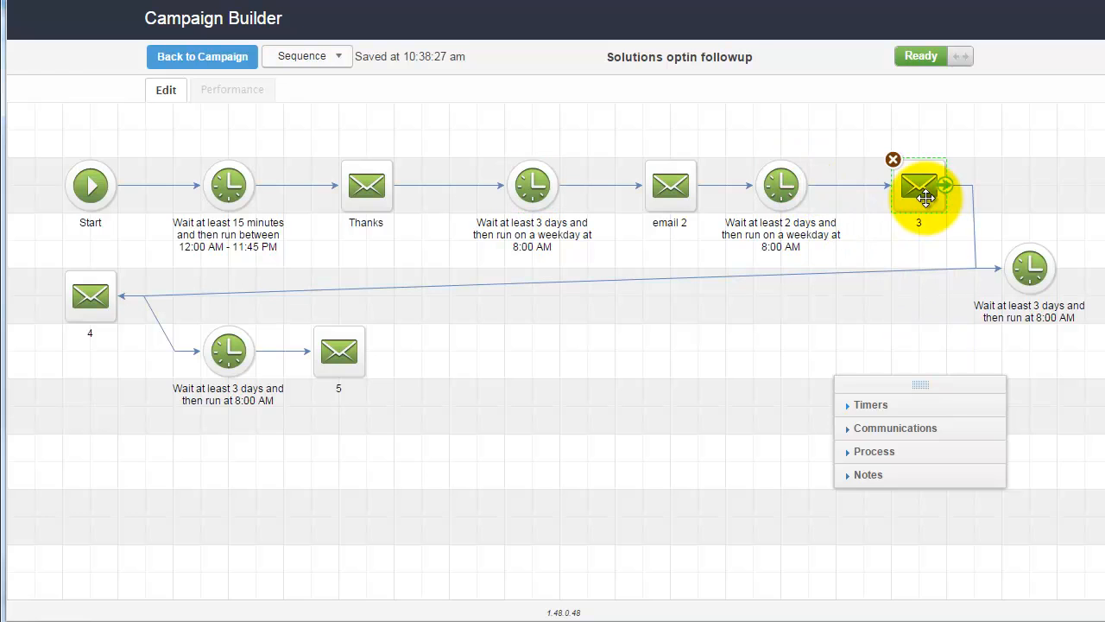
click(782, 216)
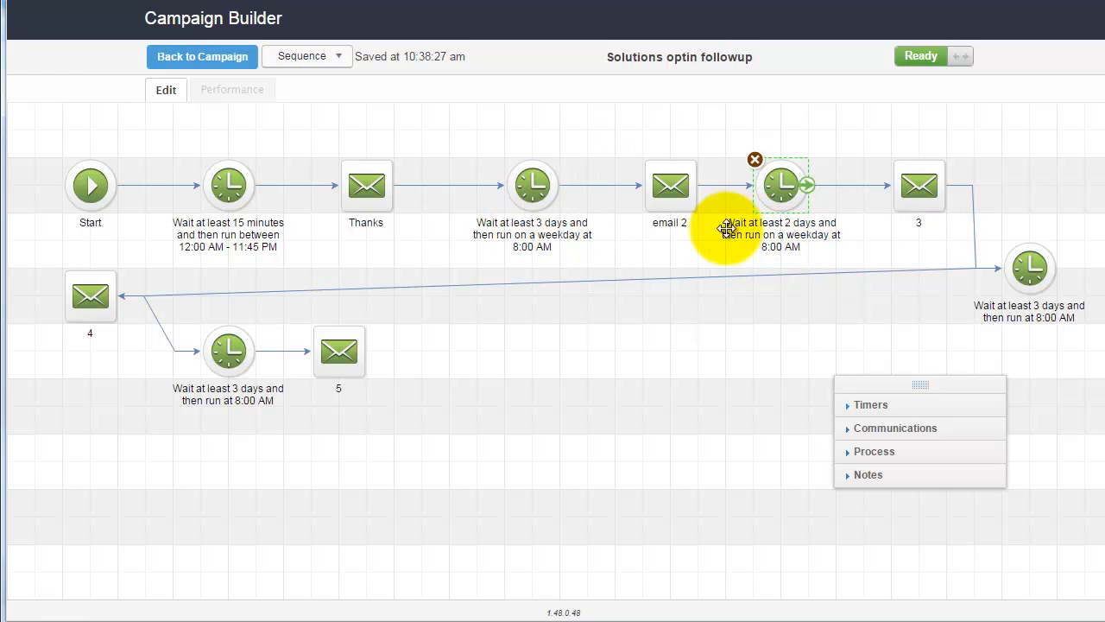
click(681, 198)
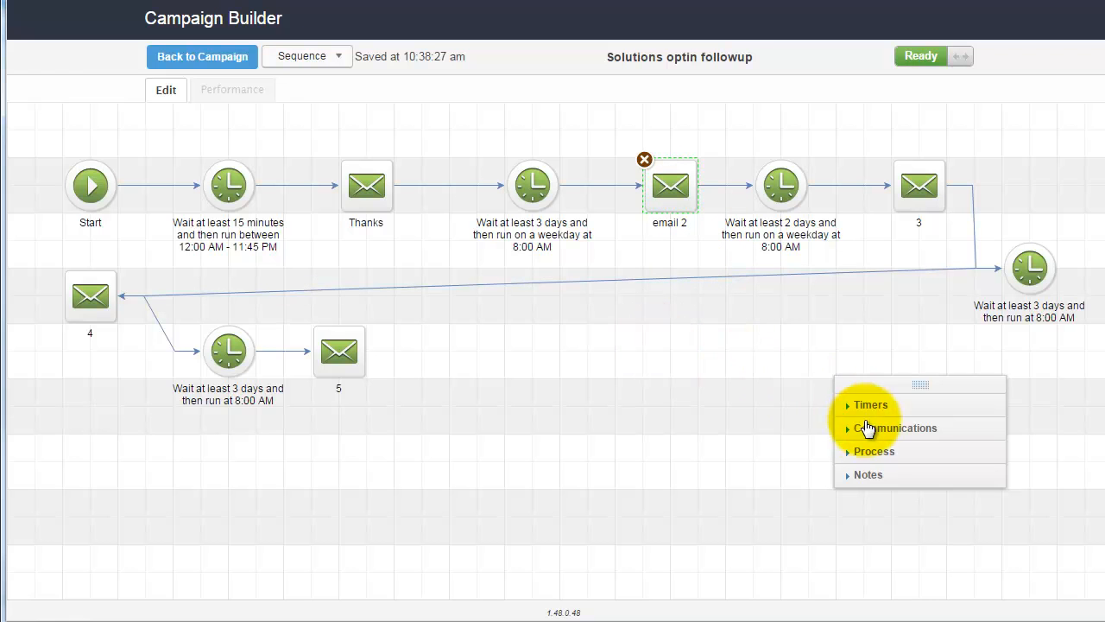
Step: Add a delay timer after email 5 and connect email 5 to it
drag(917, 382, 955, 343)
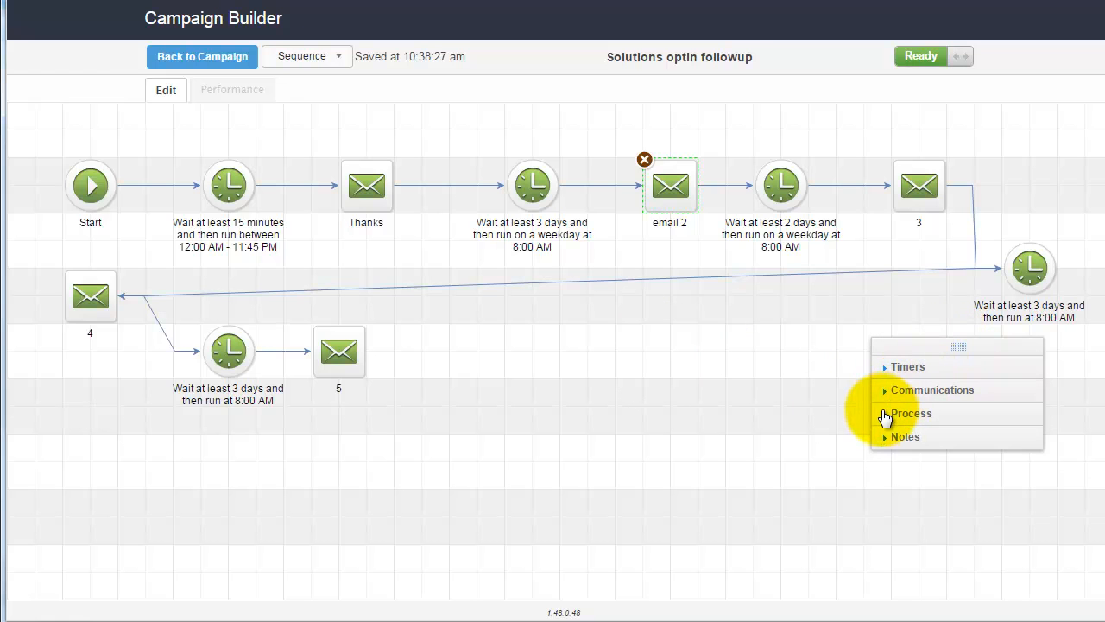
click(891, 369)
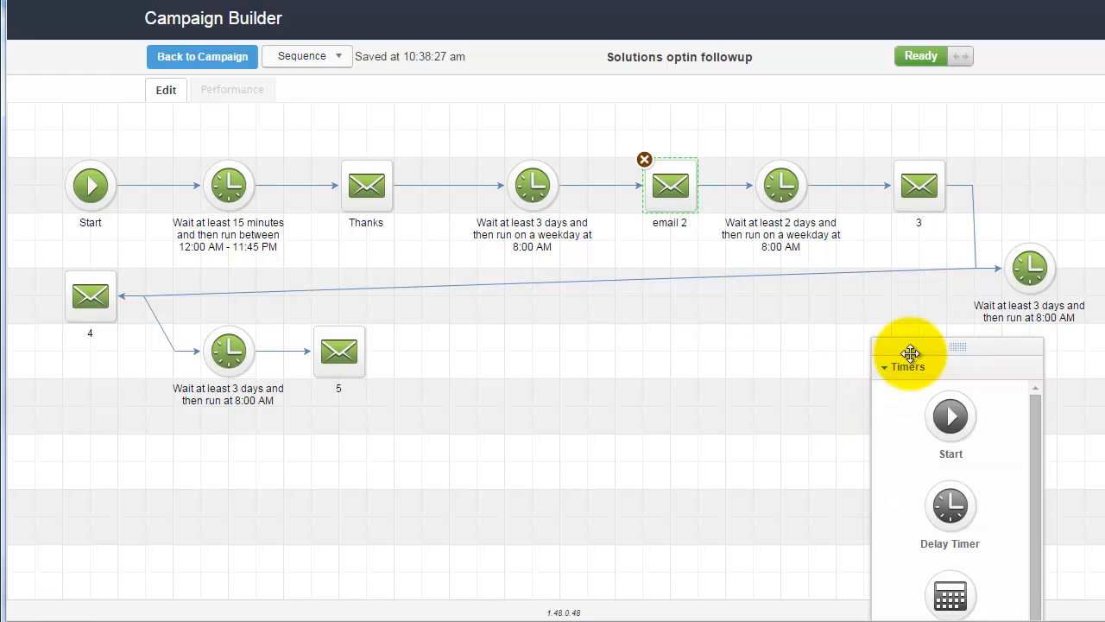
drag(953, 345, 990, 99)
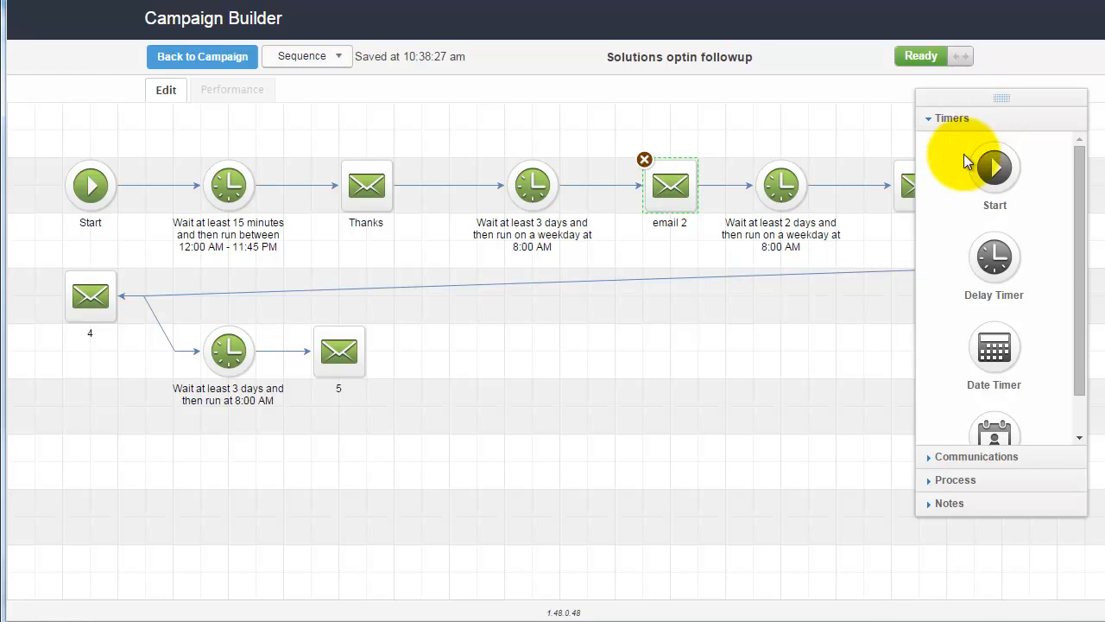
drag(1077, 319, 1075, 293)
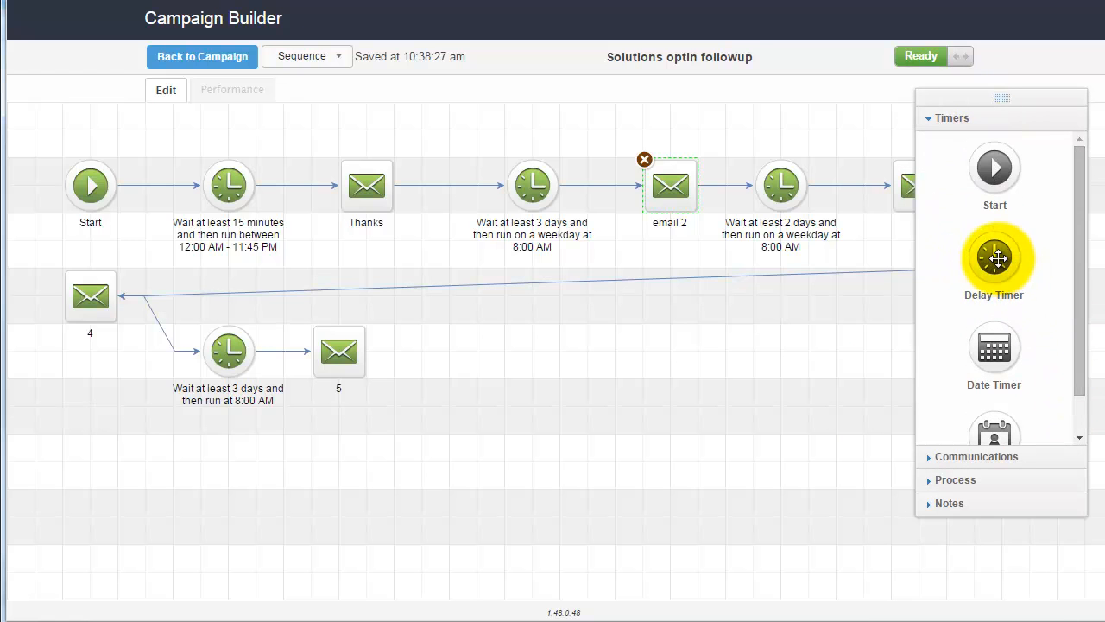
mouse_move(970, 257)
mouse_down()
mouse_move(878, 271)
mouse_move(826, 307)
mouse_move(452, 345)
mouse_up()
drag(363, 354, 470, 355)
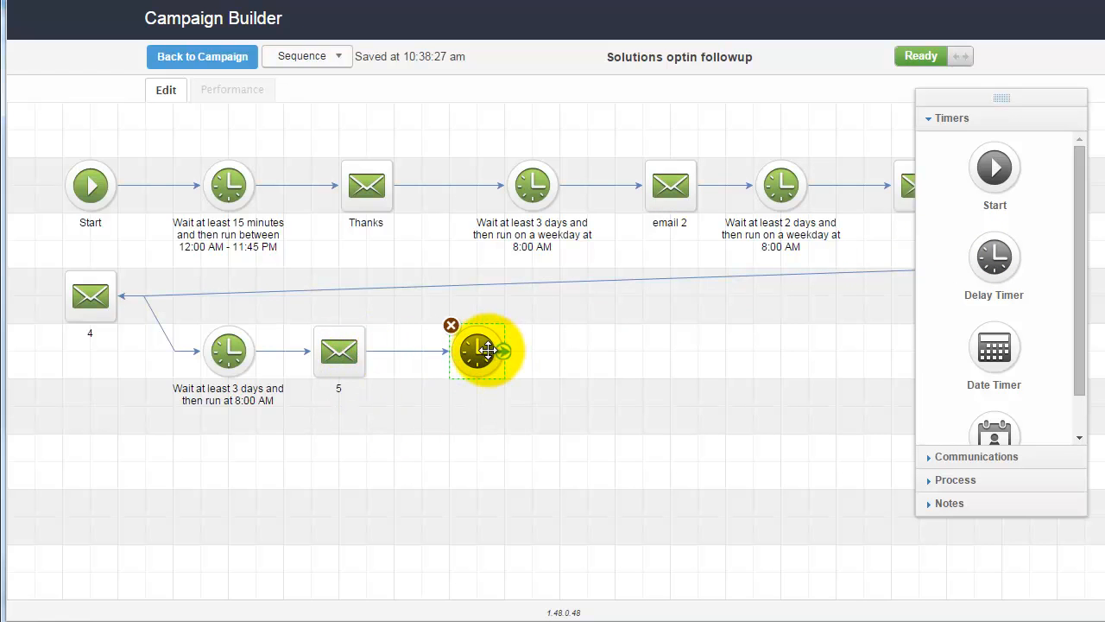
Step: Set the new delay timer after email 5 to wait at least 1 week and save it
double_click(484, 350)
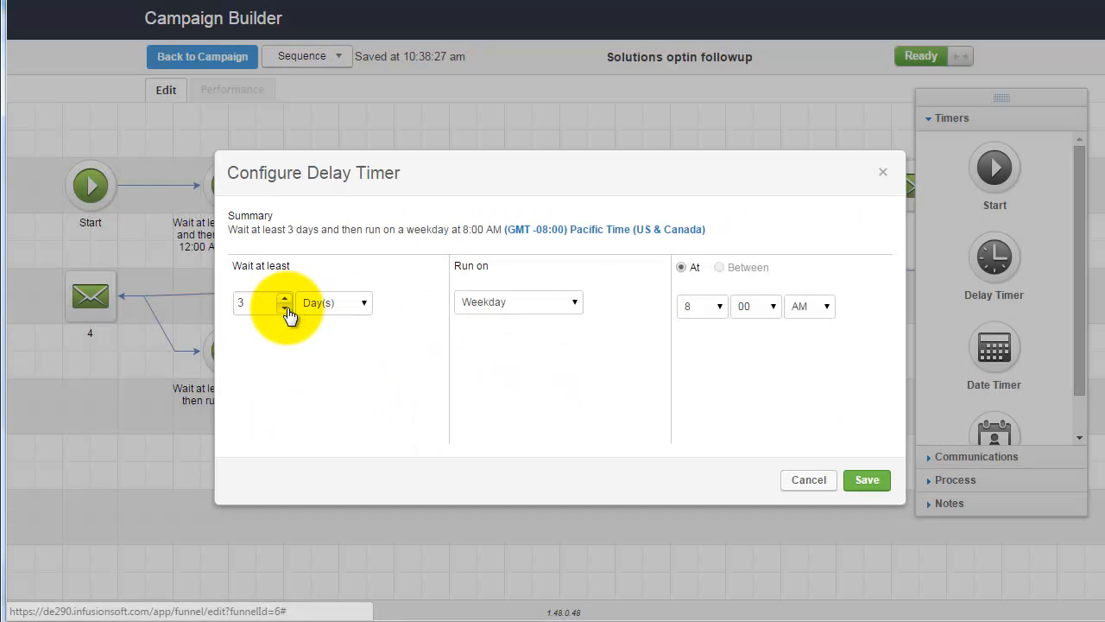
click(284, 298)
click(284, 298)
click(284, 297)
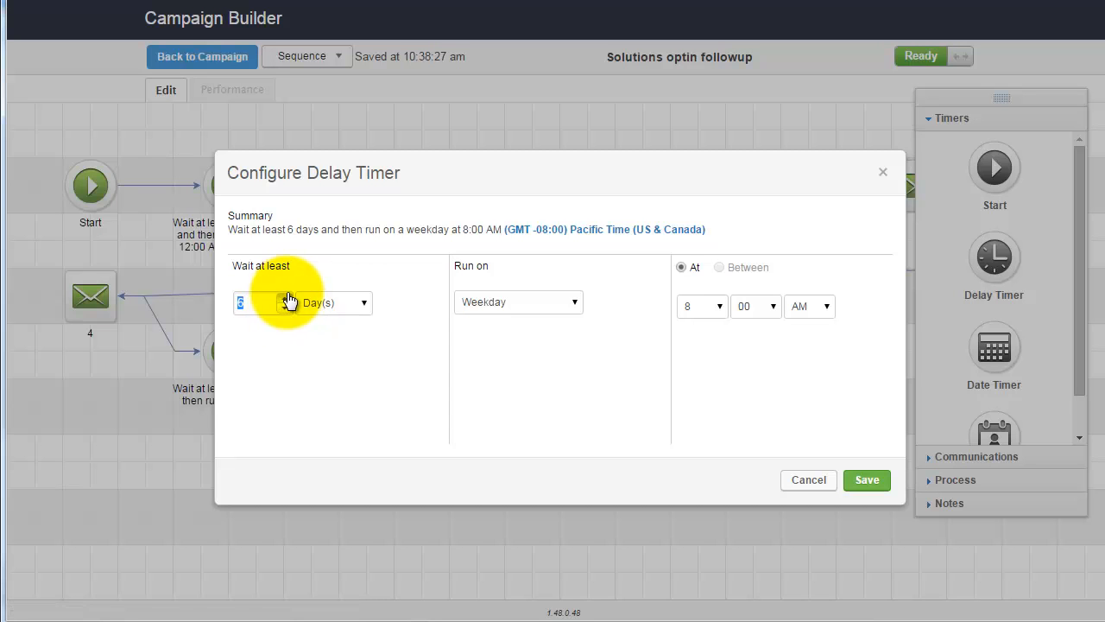
click(326, 304)
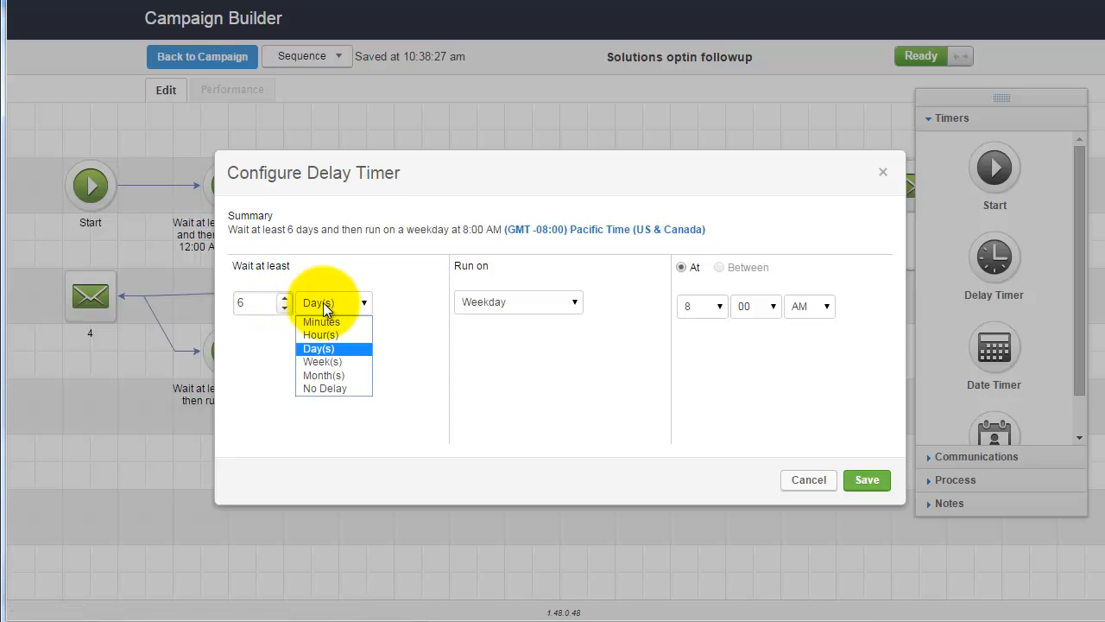
click(322, 361)
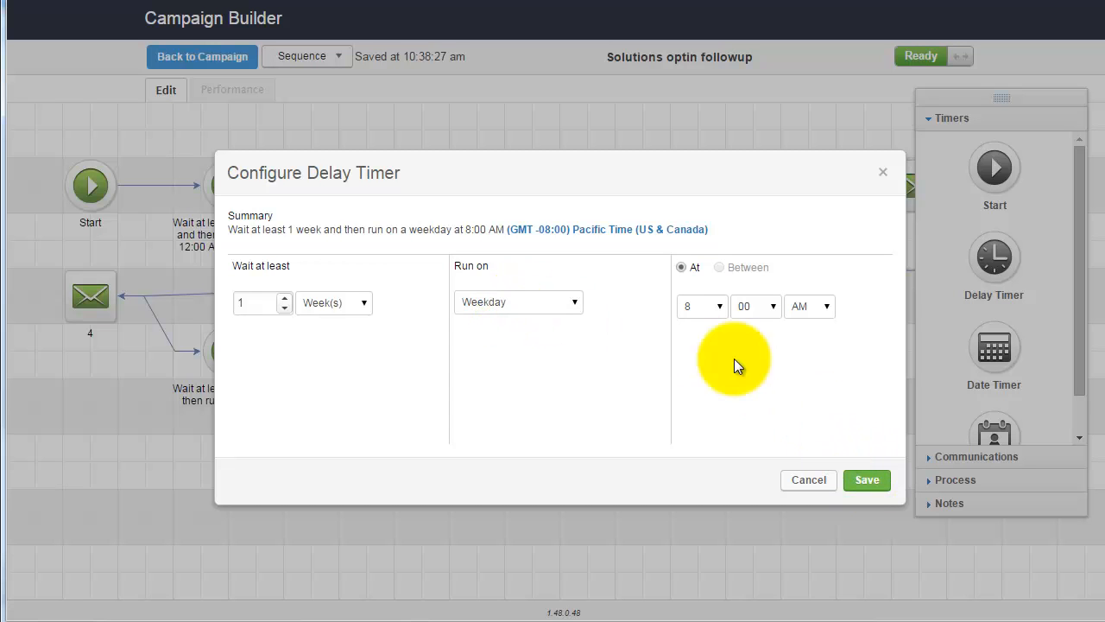
click(865, 483)
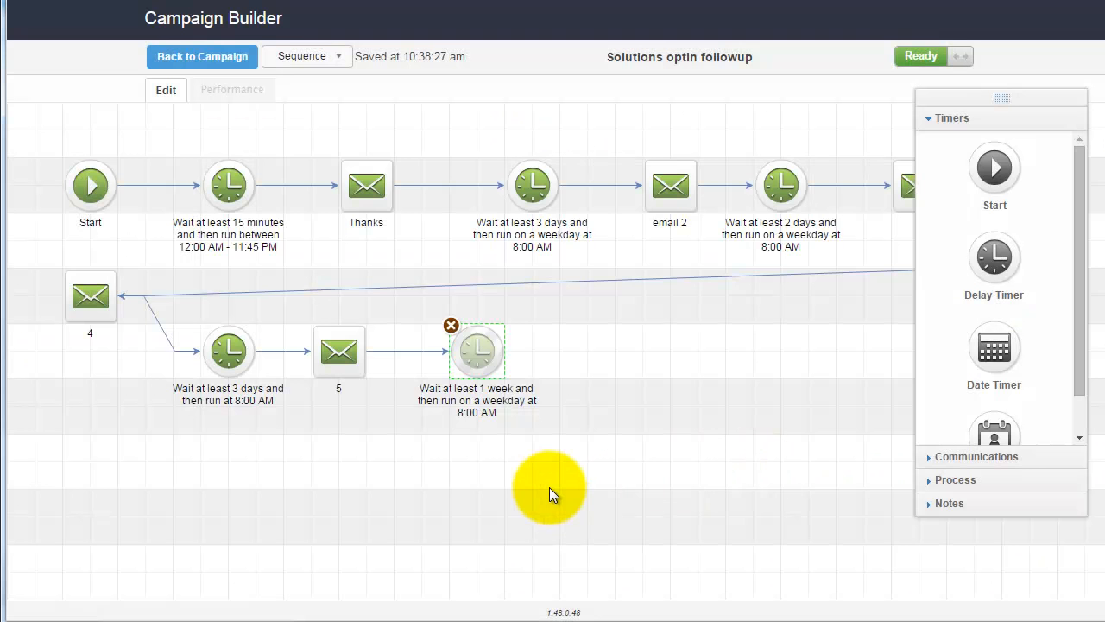
Step: Add an email after the 1-week delay timer, connected to it, and open the email for editing
click(945, 458)
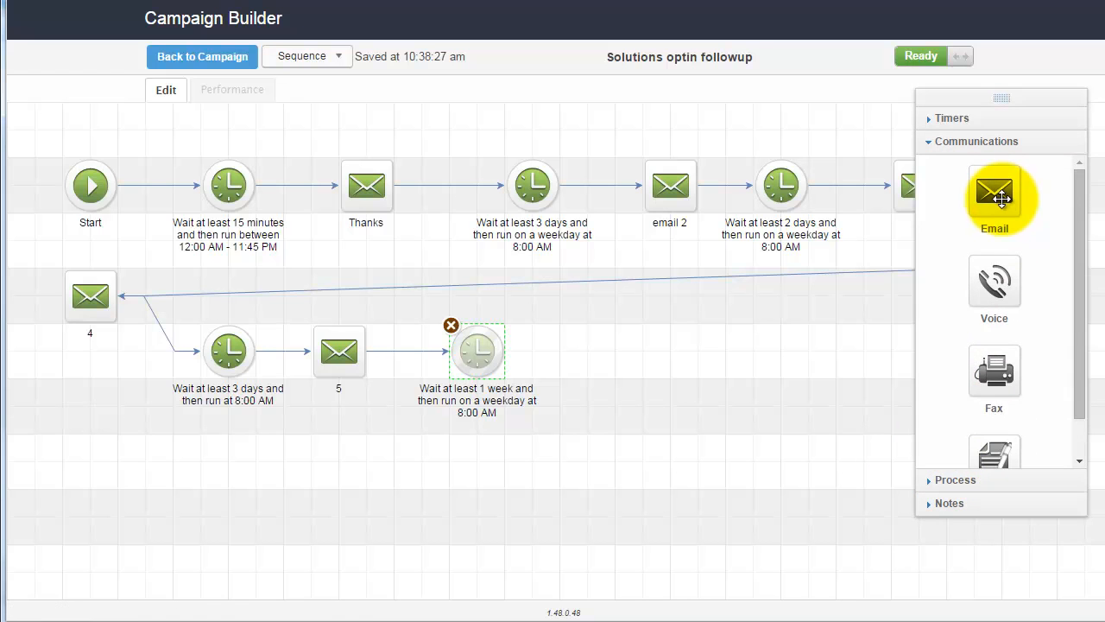
drag(1001, 193, 612, 347)
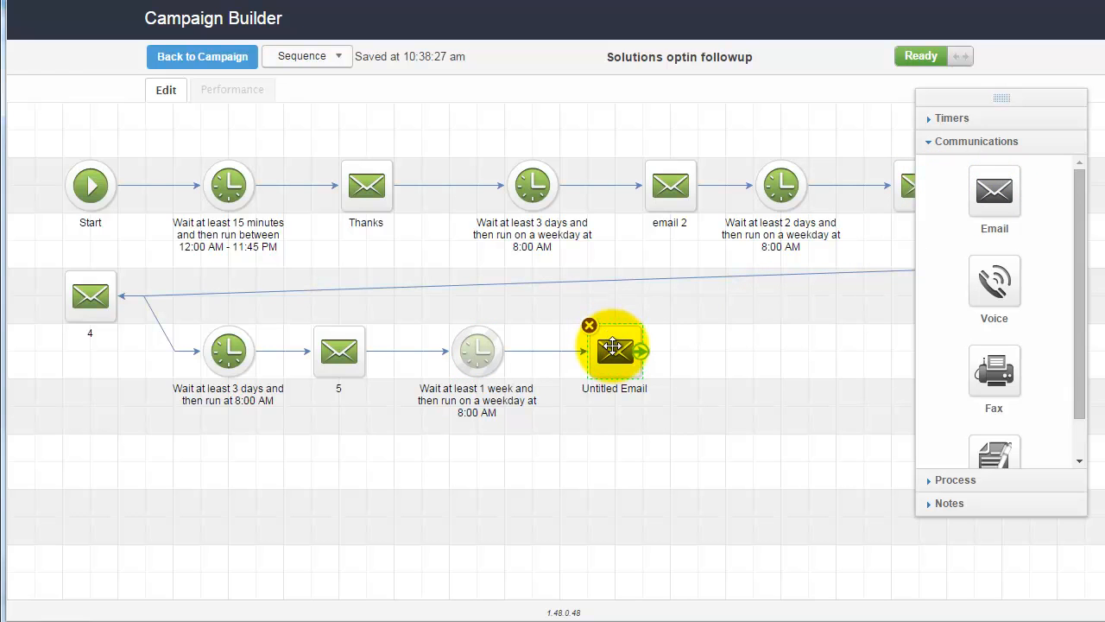
double_click(612, 343)
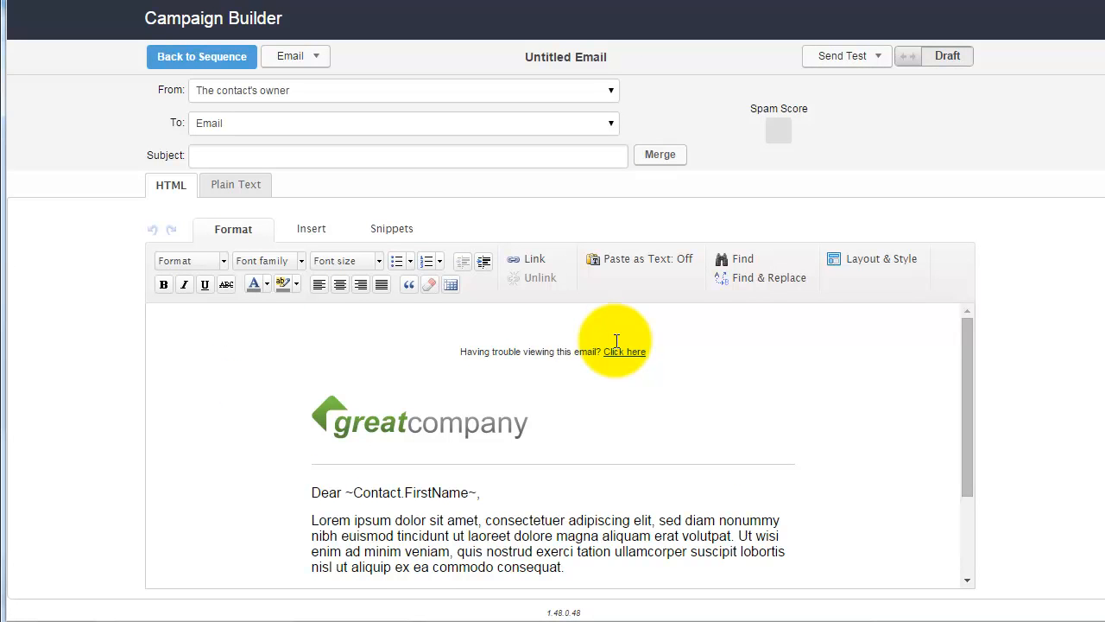
mouse_move(969, 349)
mouse_down()
mouse_move(980, 458)
mouse_move(982, 332)
mouse_up()
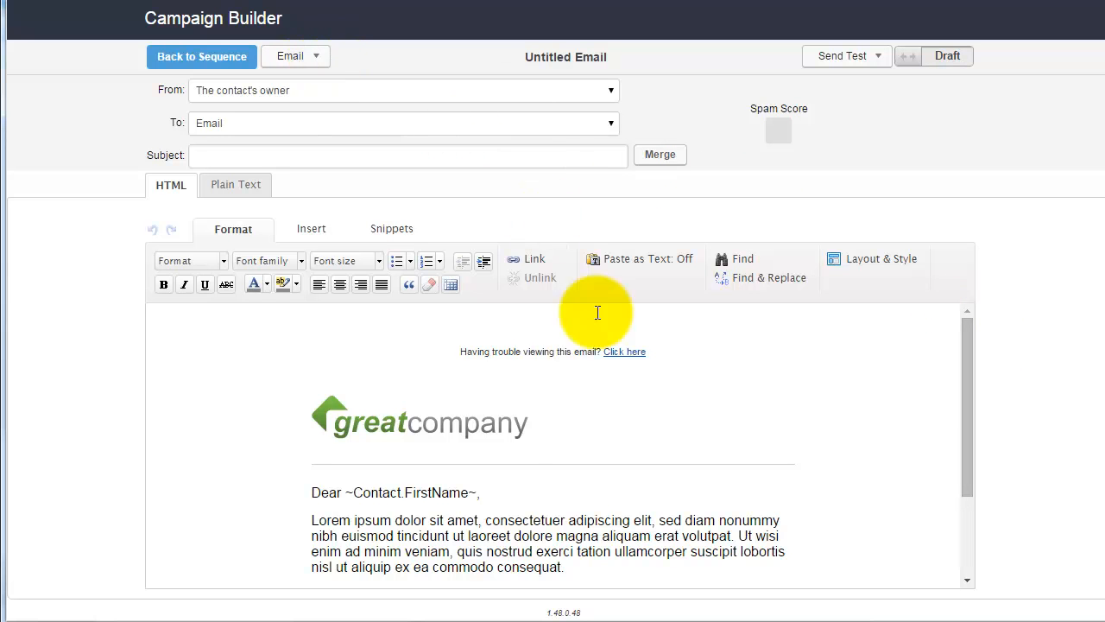
Step: Copy the Thanks email from the Solutions sqnc info request follow up campaign into the untitled email
click(312, 59)
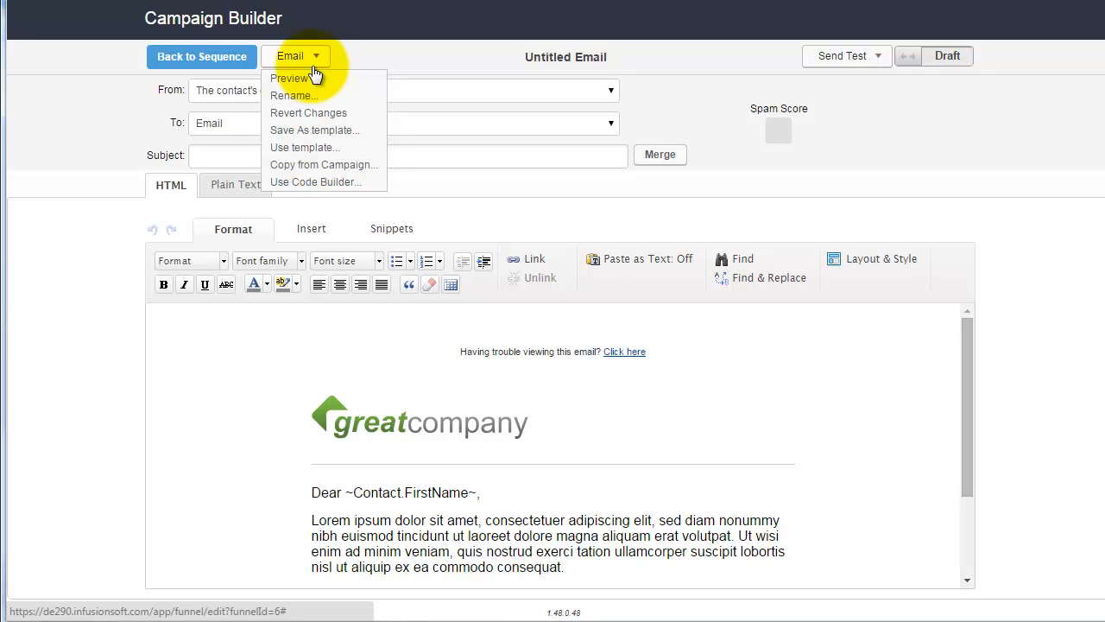
click(321, 164)
click(324, 140)
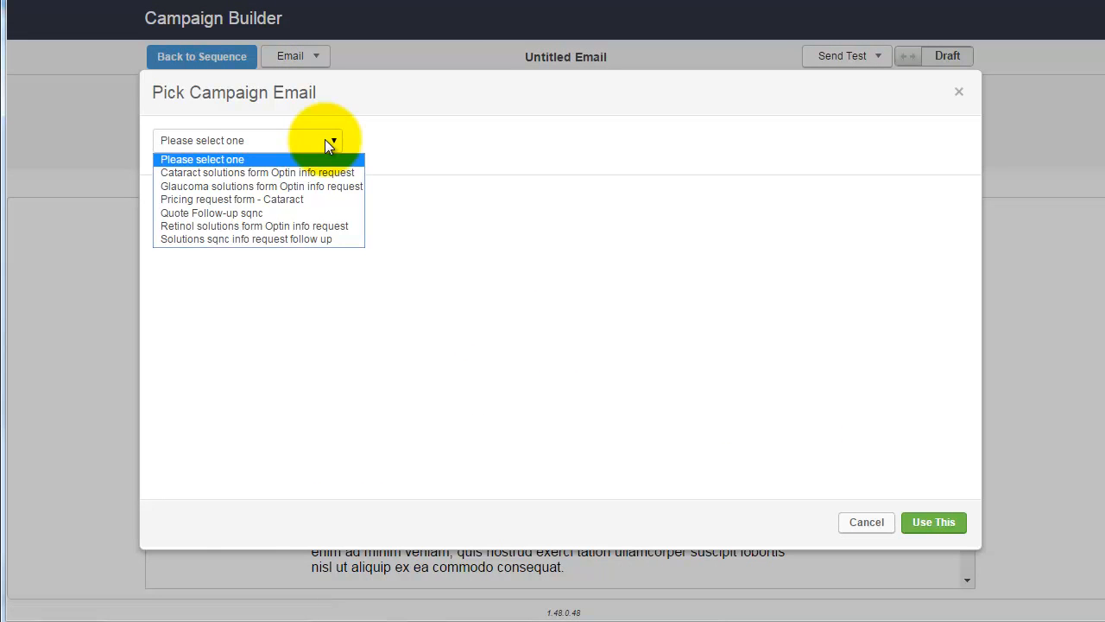
click(303, 238)
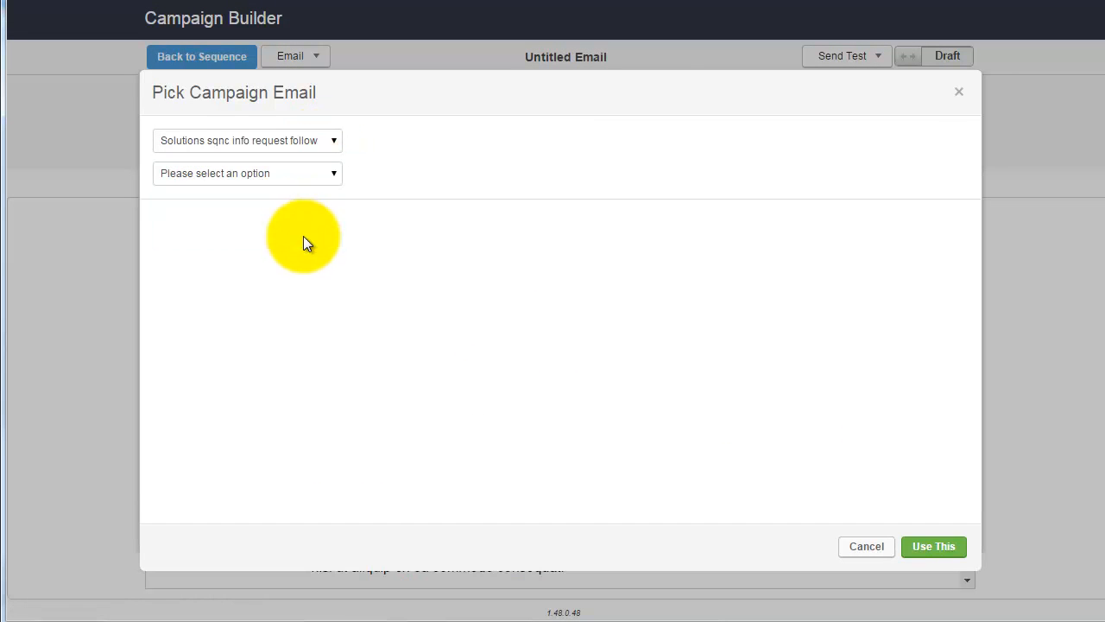
click(317, 177)
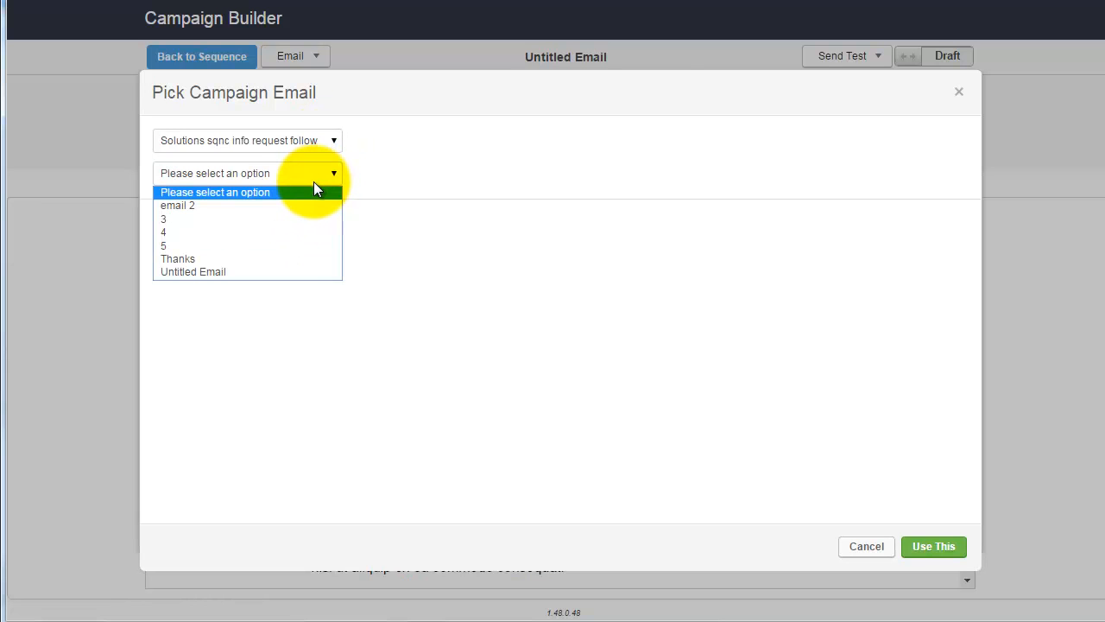
click(257, 258)
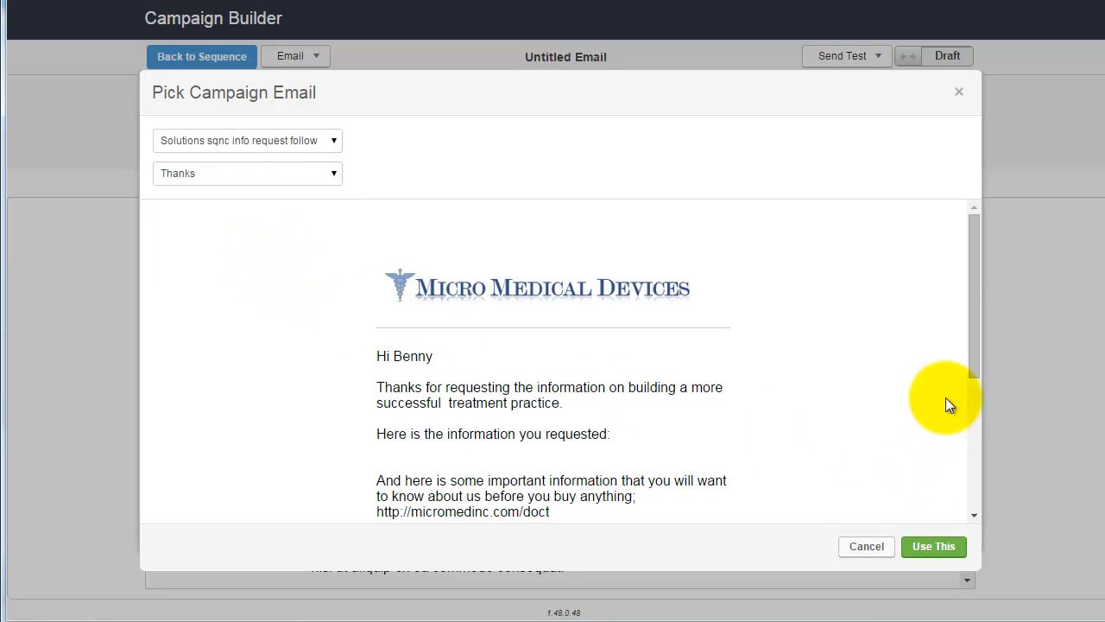
mouse_move(974, 346)
mouse_down()
mouse_move(963, 450)
mouse_move(959, 395)
mouse_up()
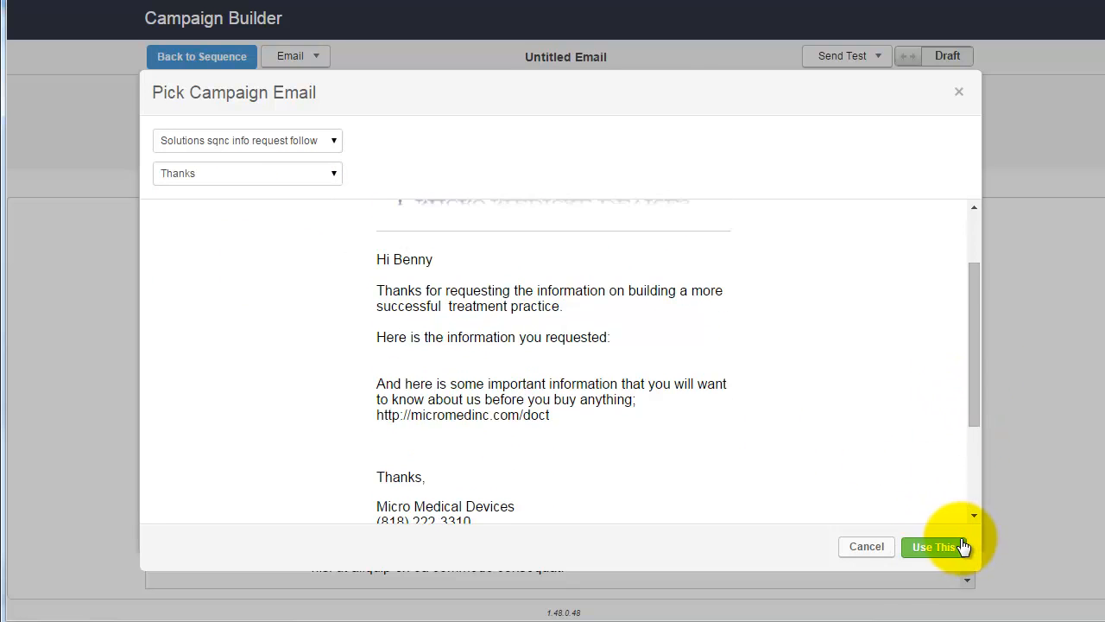
click(934, 546)
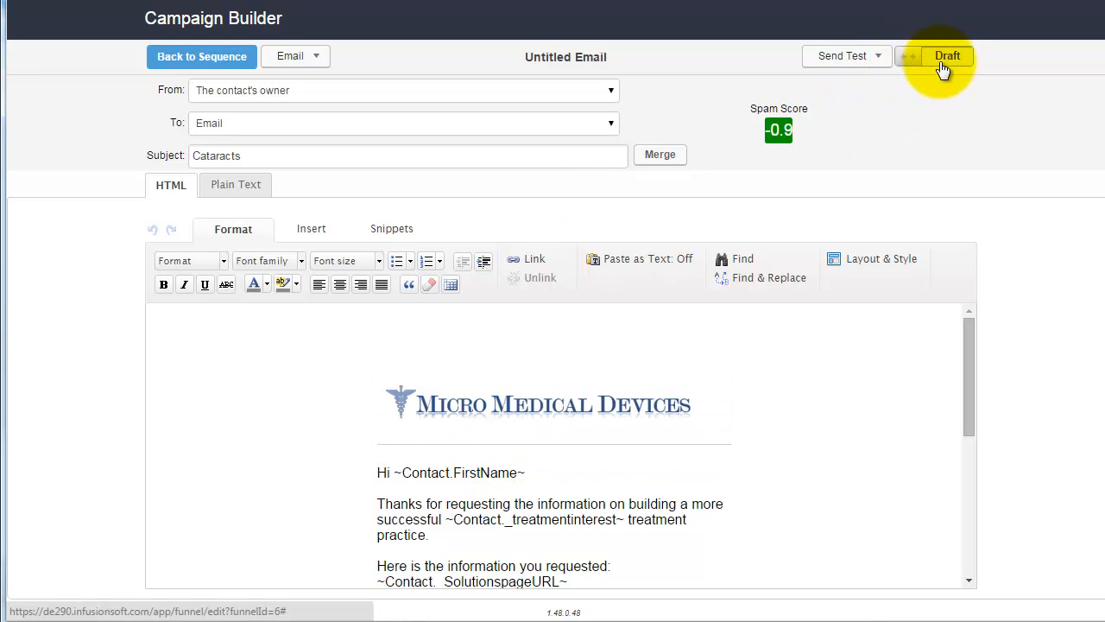
Step: Mark the copied email as Ready and return to the sequence
click(912, 69)
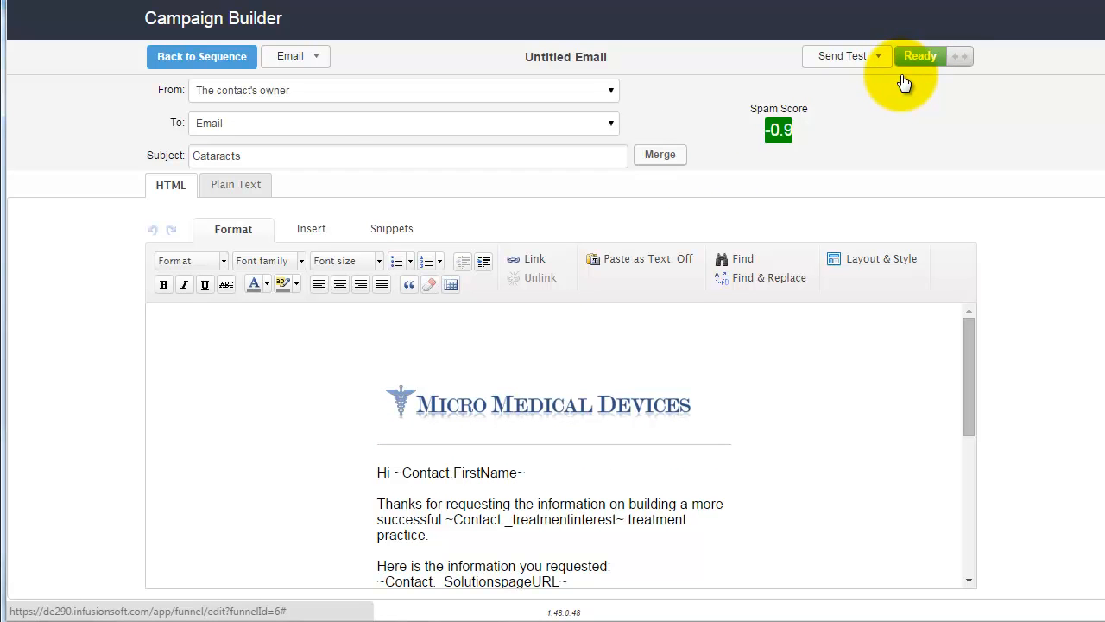
click(237, 155)
drag(236, 156, 190, 156)
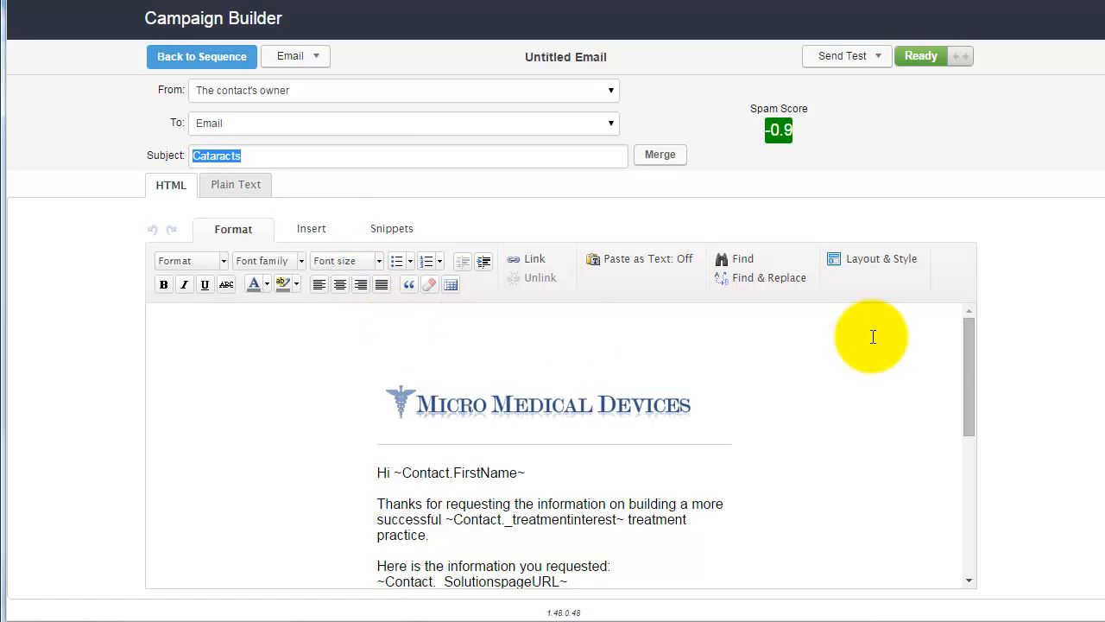
drag(967, 336, 974, 298)
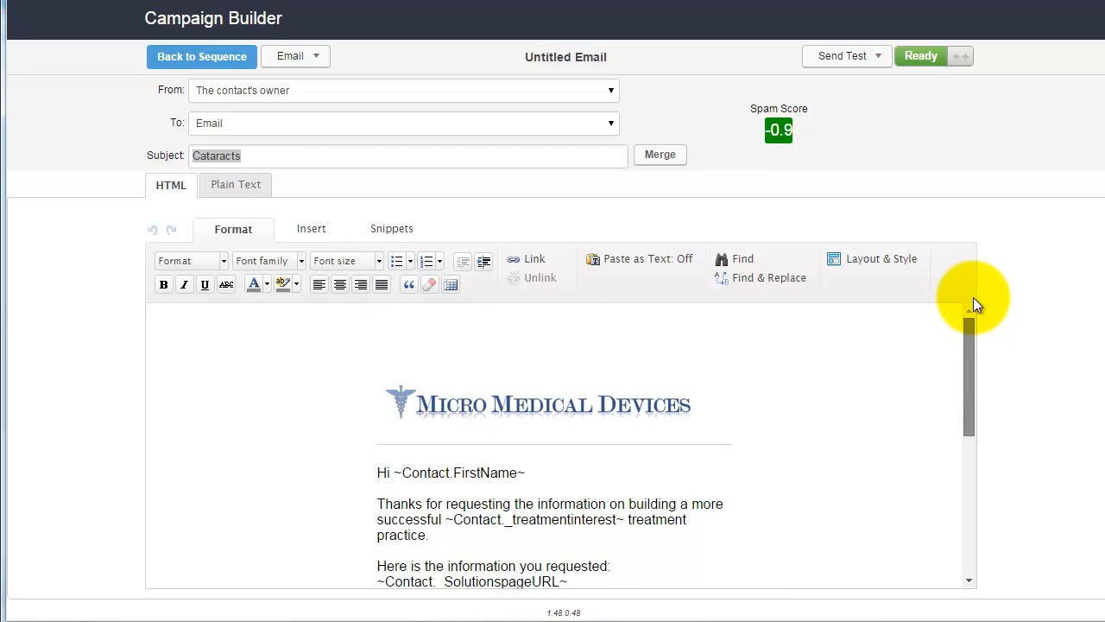
click(215, 67)
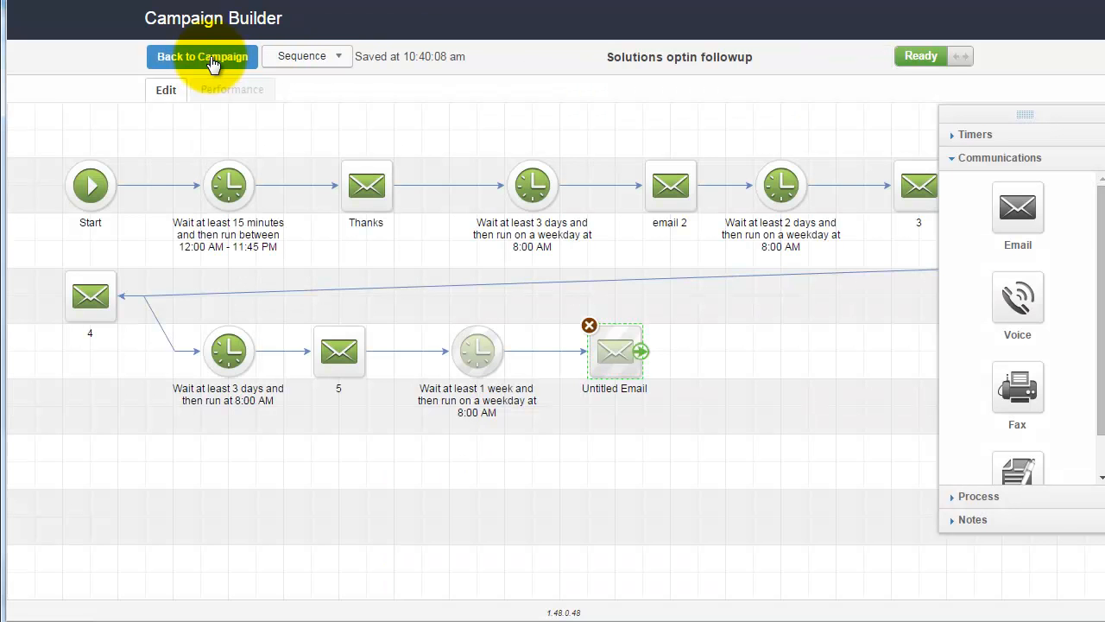
Step: Rename the new email after the 1-week delay timer as "special offer ends in 2 days"
click(636, 388)
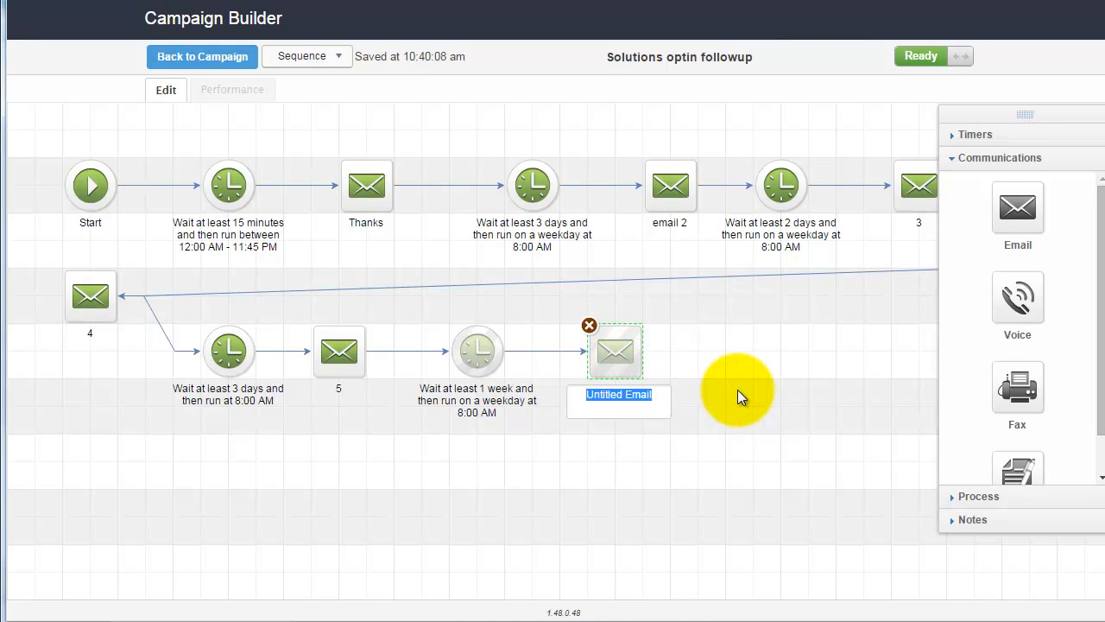
text(email 6)
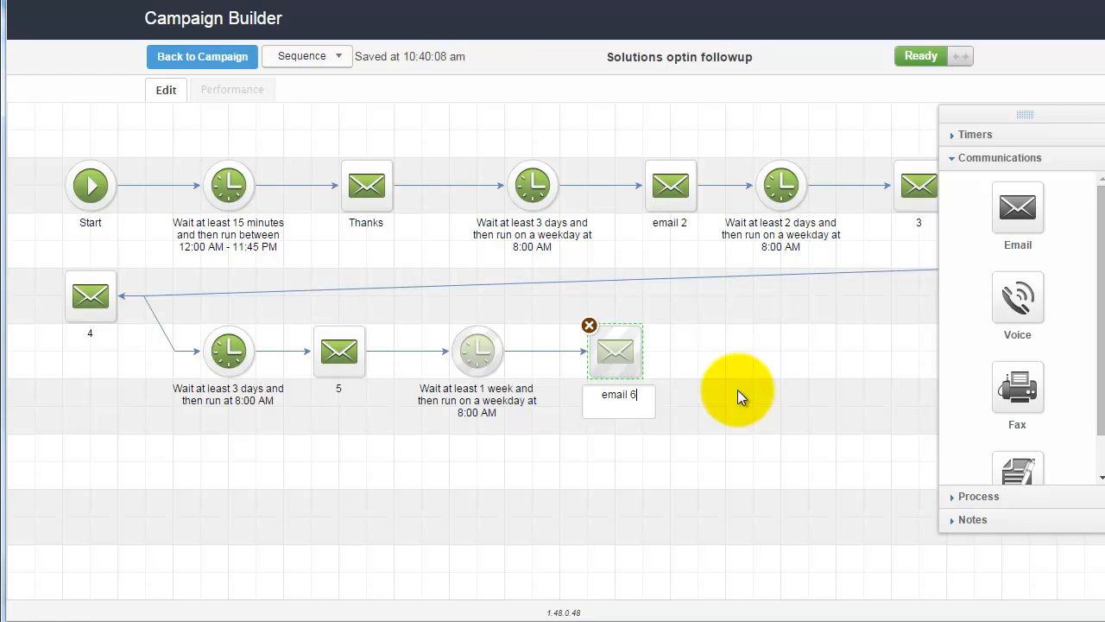
key(ctrl+a)
text(speci)
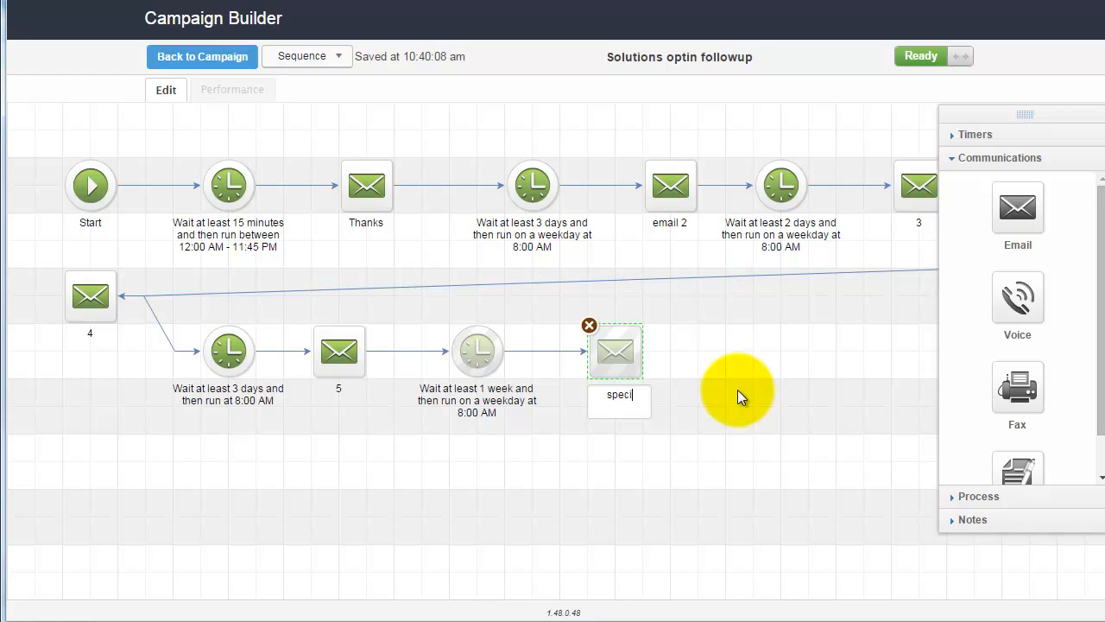
text(al offer ends)
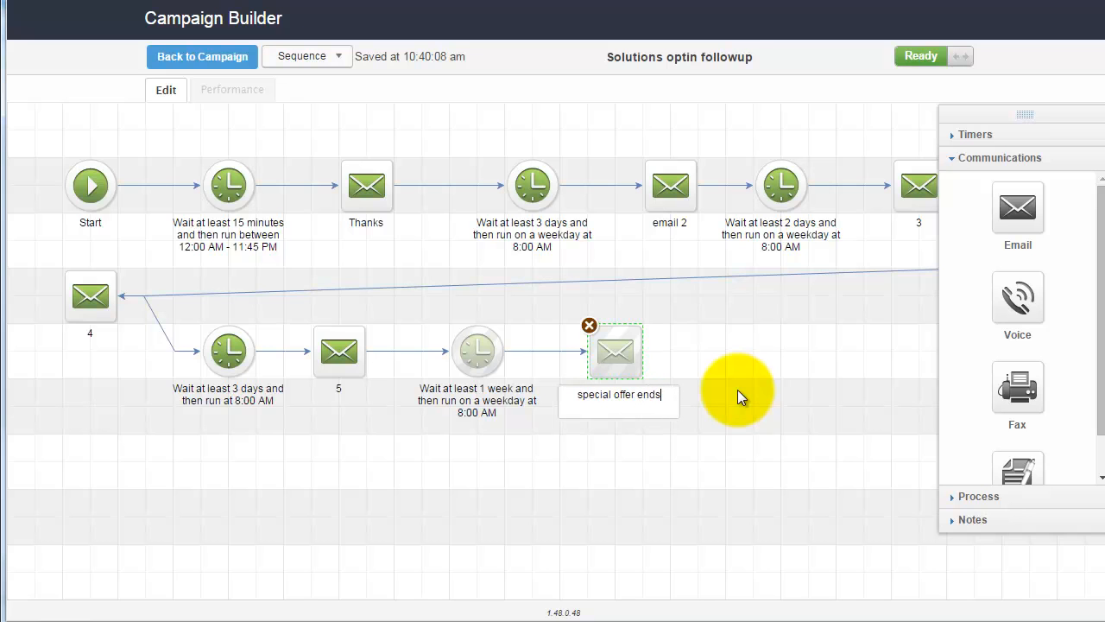
text( in 2 days)
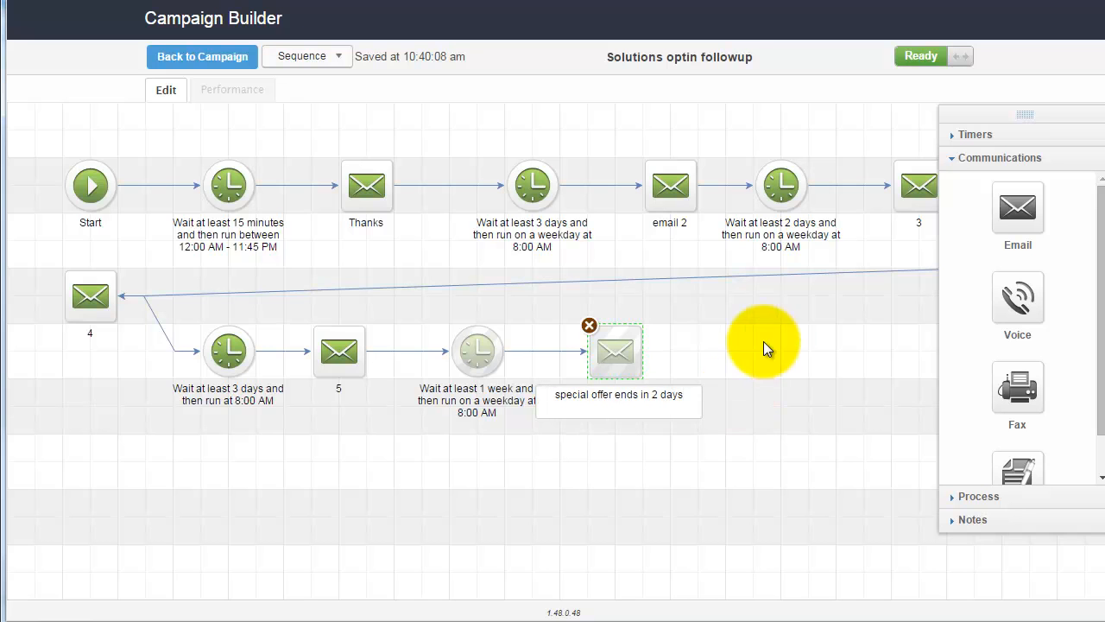
click(809, 366)
drag(622, 350, 656, 348)
Step: Return to the campaign, review its checklist including the email merge field item, and publish the campaign
click(212, 58)
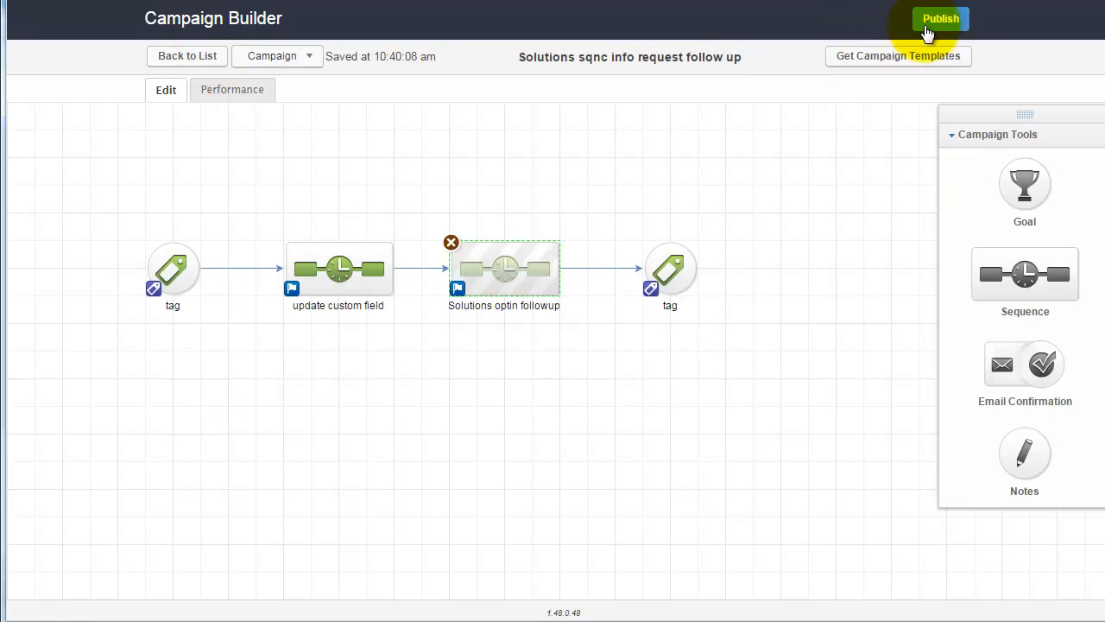
click(931, 21)
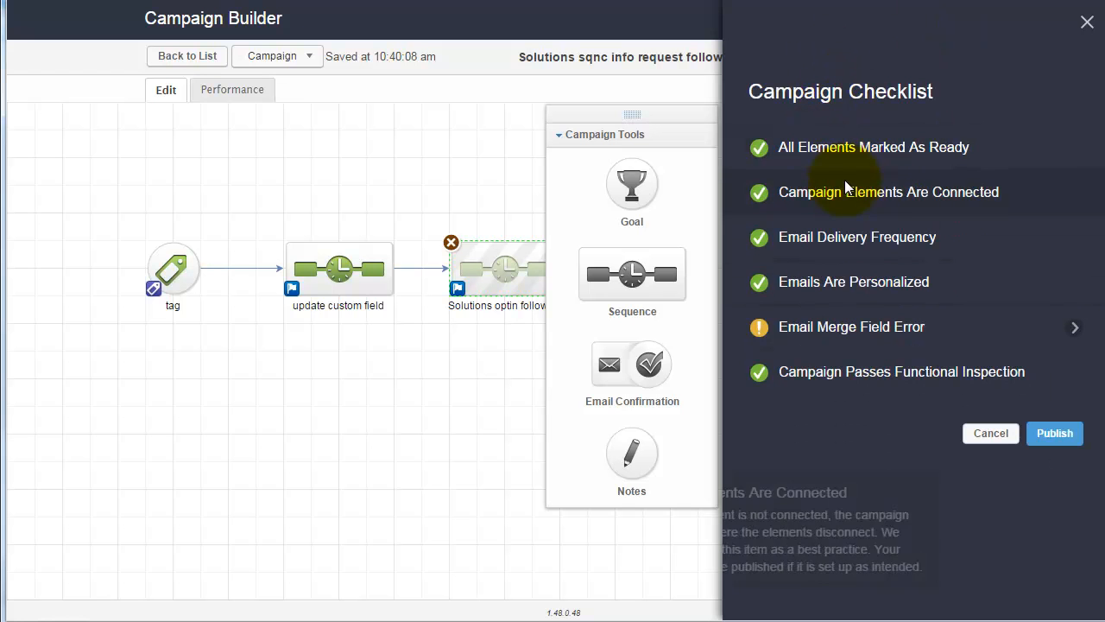
mouse_move(876, 294)
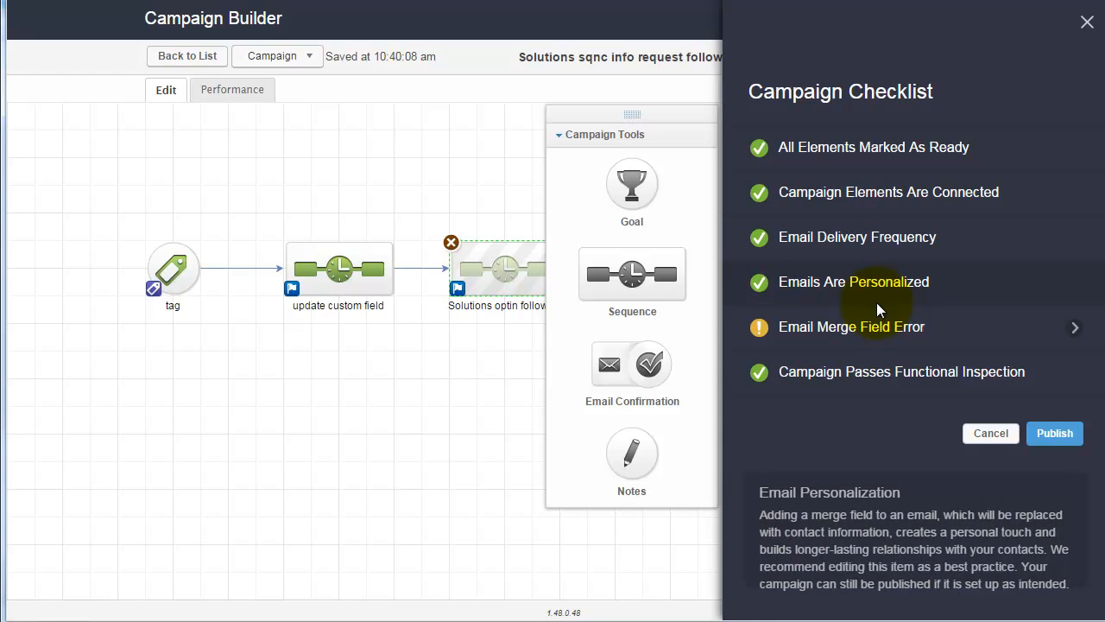
mouse_move(850, 338)
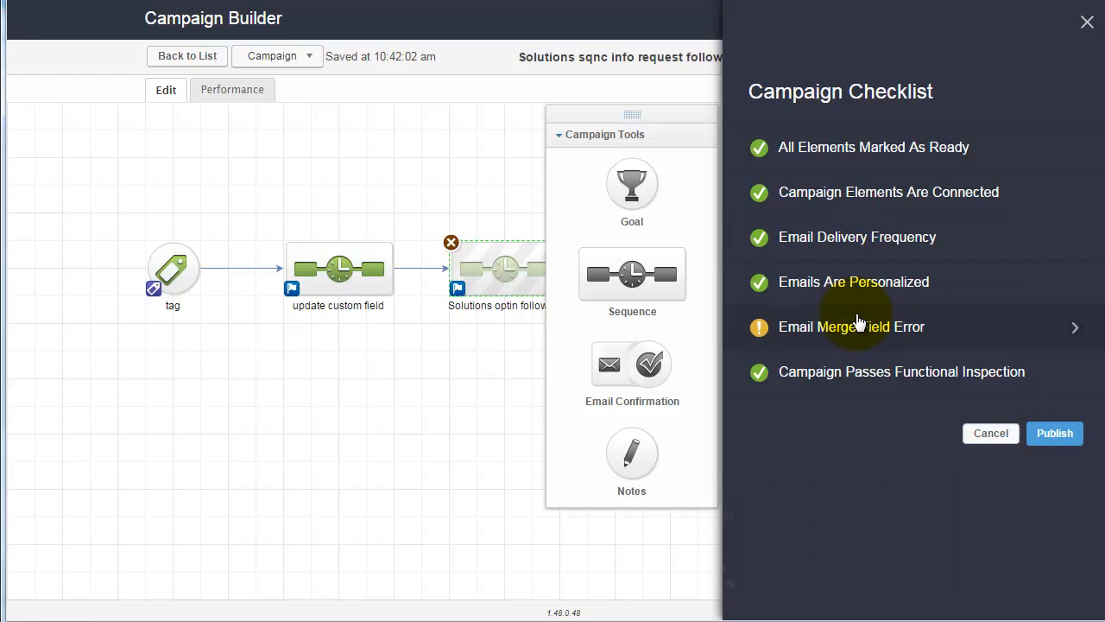
click(1051, 434)
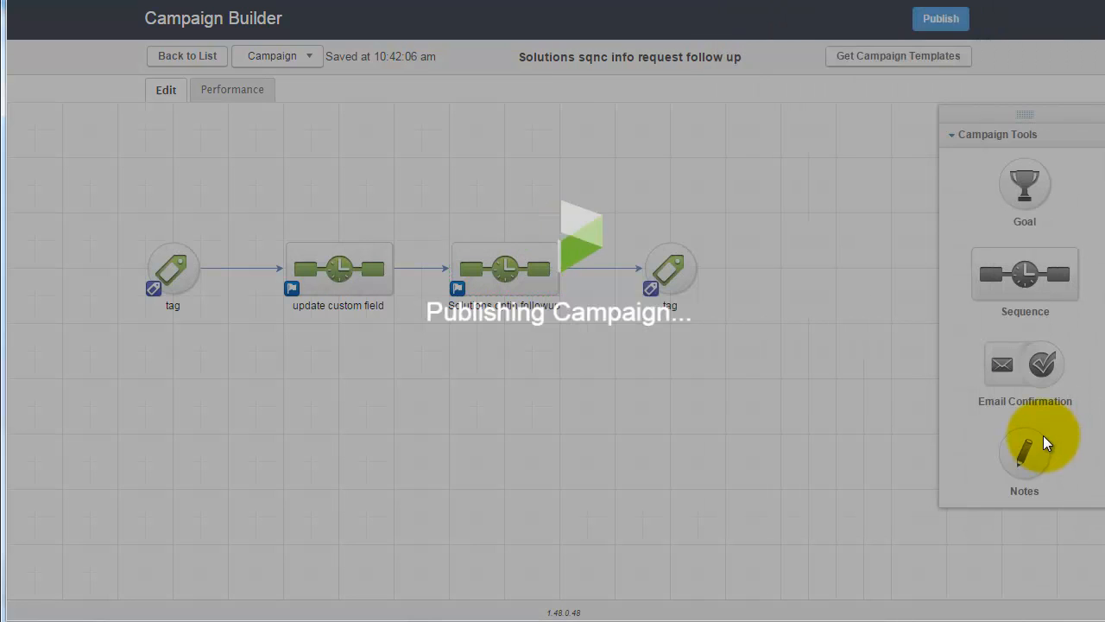